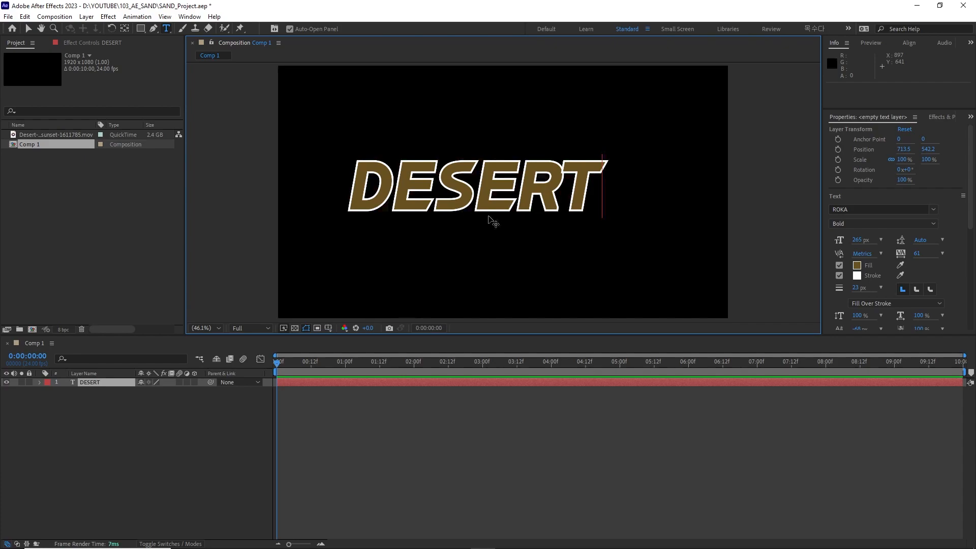
Center the DESERT text layer's anchor point on its content and center the layer in the composition.
key("ctrl+alt+Home")
key("ctrl+Home")
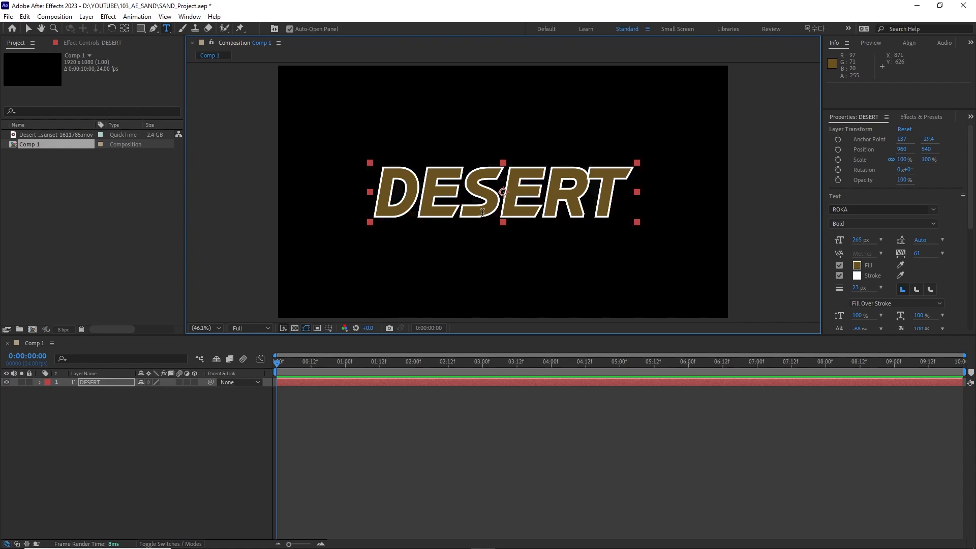
Search the available effects for "particle".
left_click(915, 119)
left_click(859, 130)
type("particle")
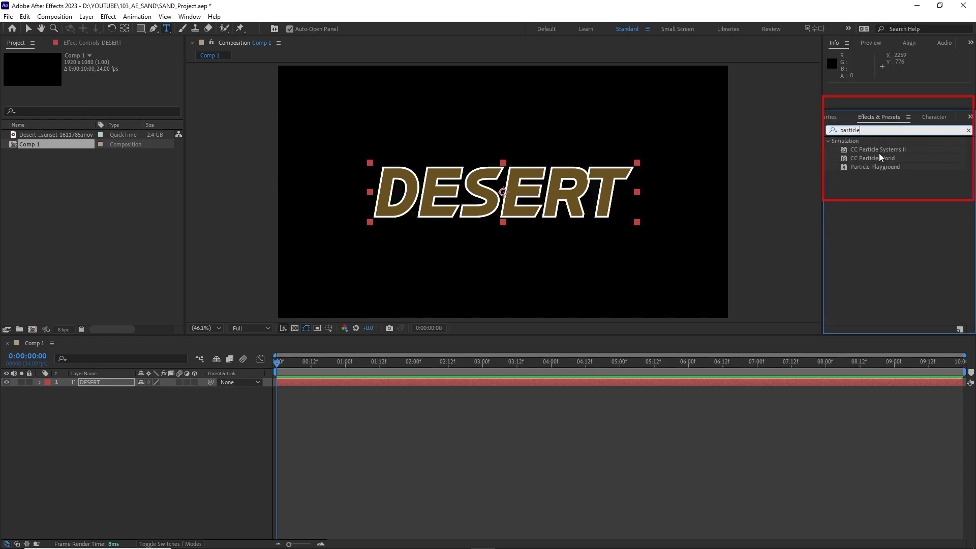
Try the CC Particle Systems II effect directly on the DESERT text layer and preview it.
left_click(864, 150)
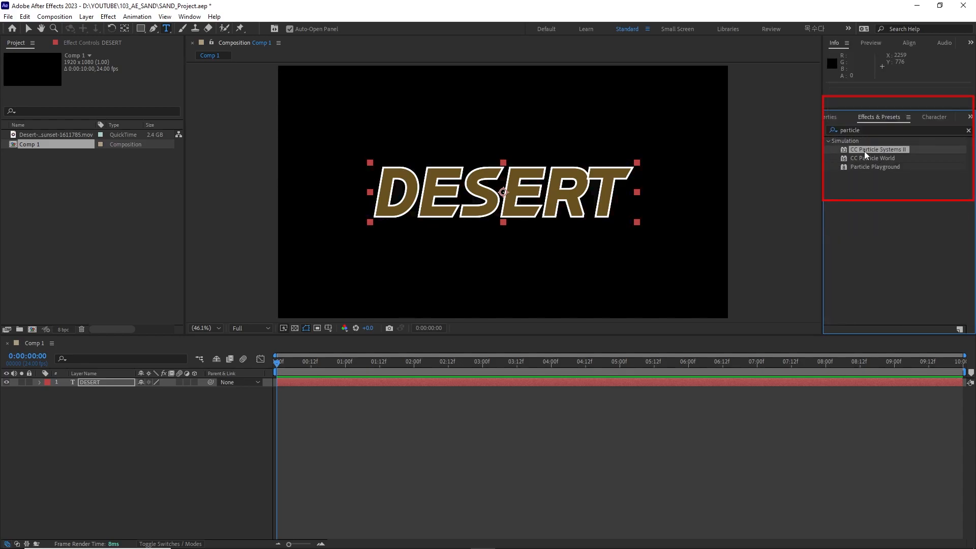
left_click_drag(865, 151, 571, 382)
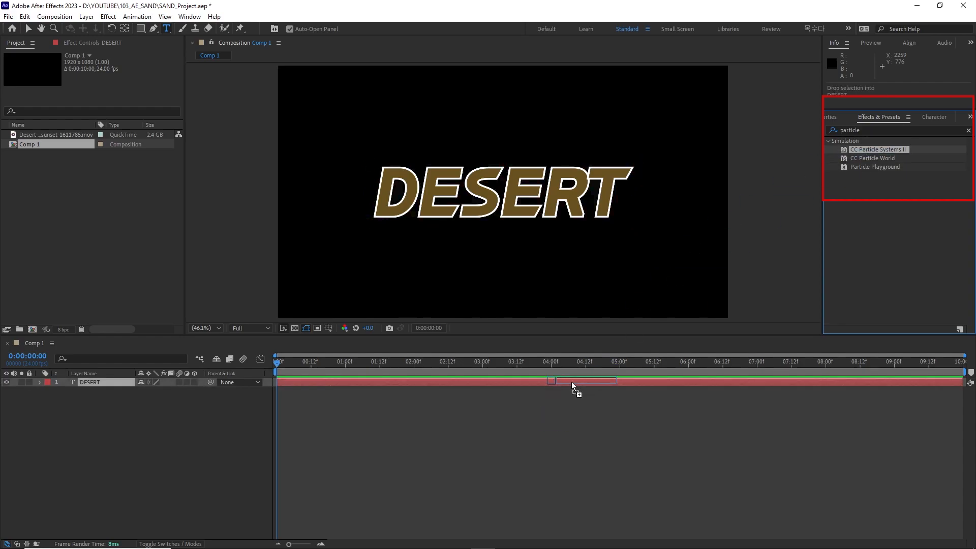
key("space")
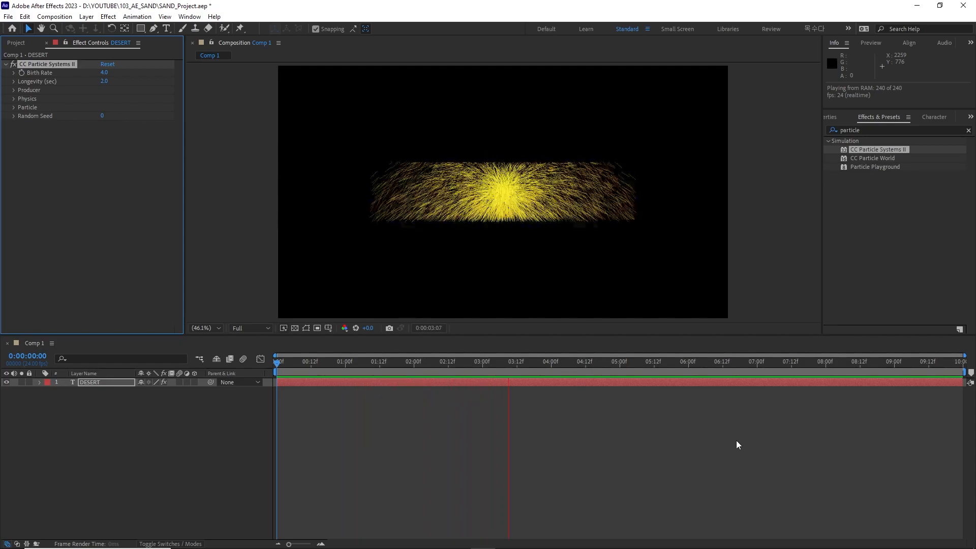
key("space")
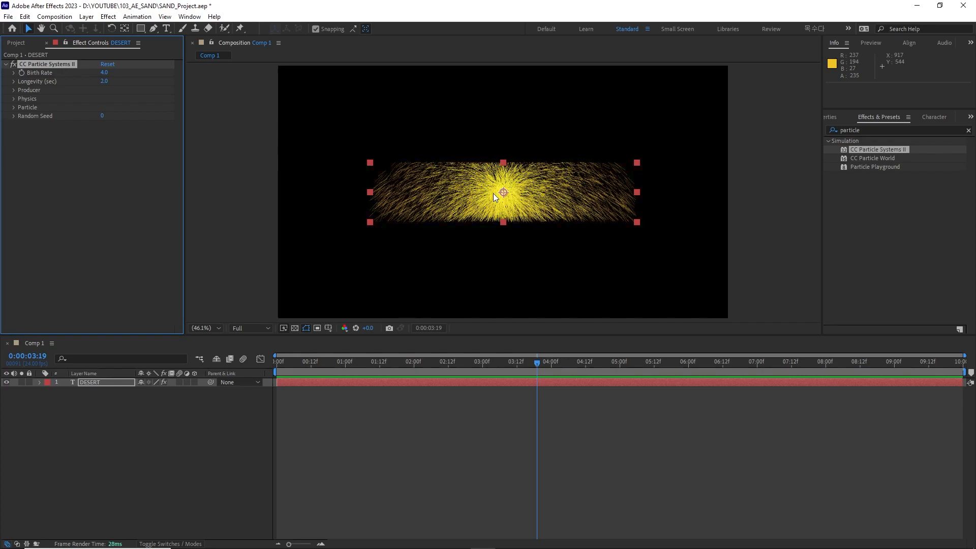
key("ctrl+z")
Pre-compose the DESERT text layer as "DESERT Comp 1", moving all attributes into the new composition.
left_click(462, 443)
left_click(306, 385)
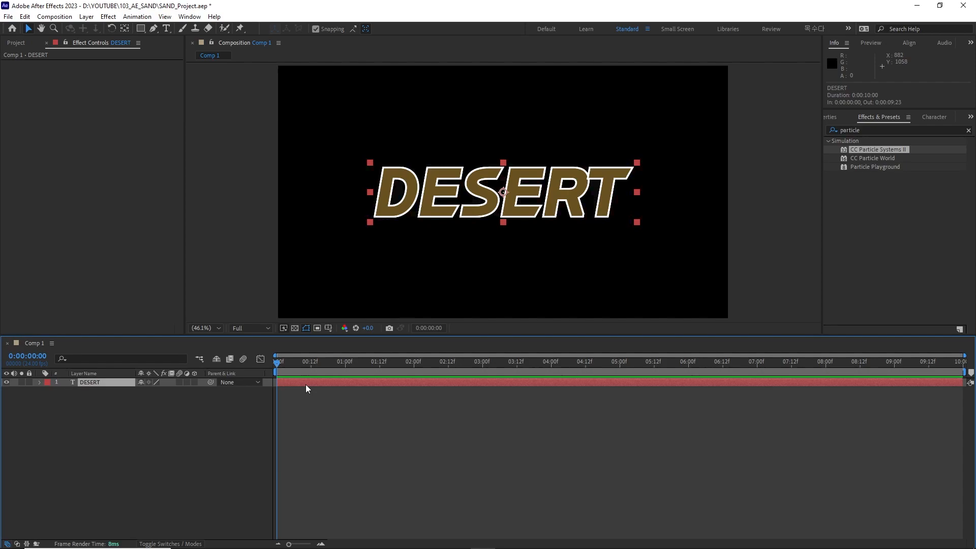
key("ctrl+shift+c")
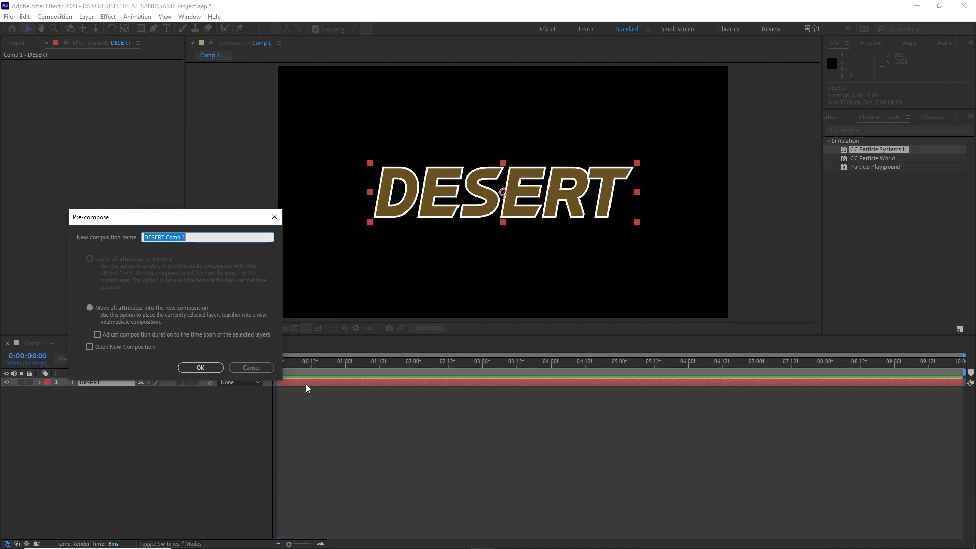
left_click(203, 367)
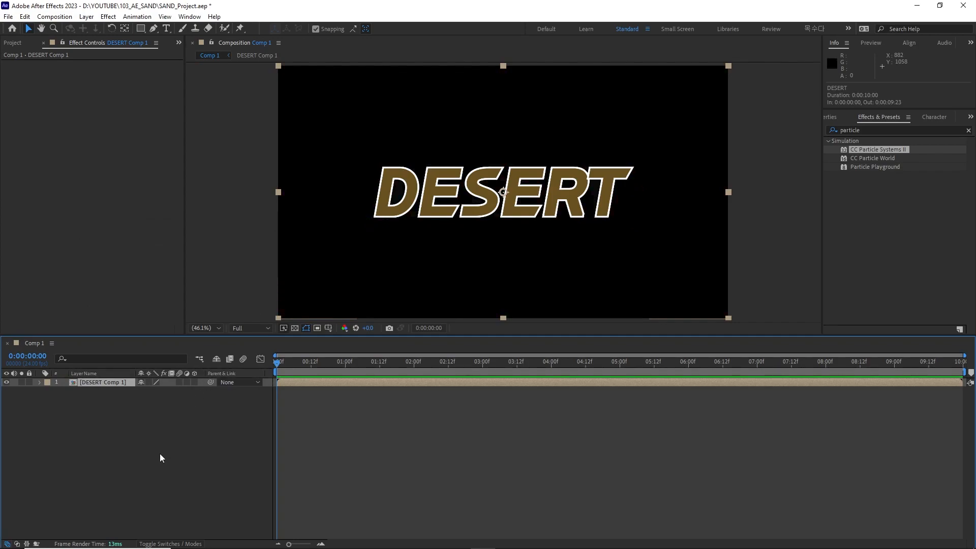
Duplicate the DESERT Comp 1 layer and lock the lower copy.
left_click(106, 379)
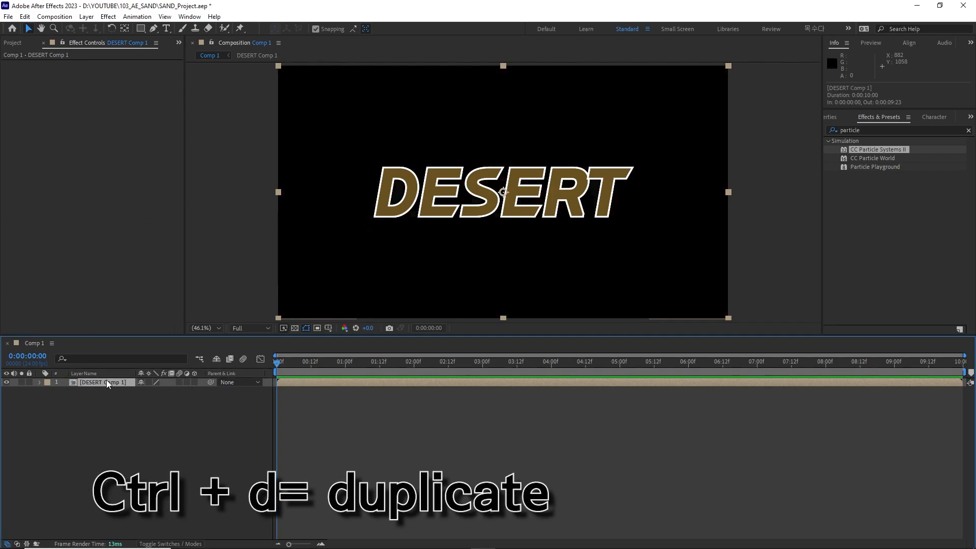
key("ctrl+d")
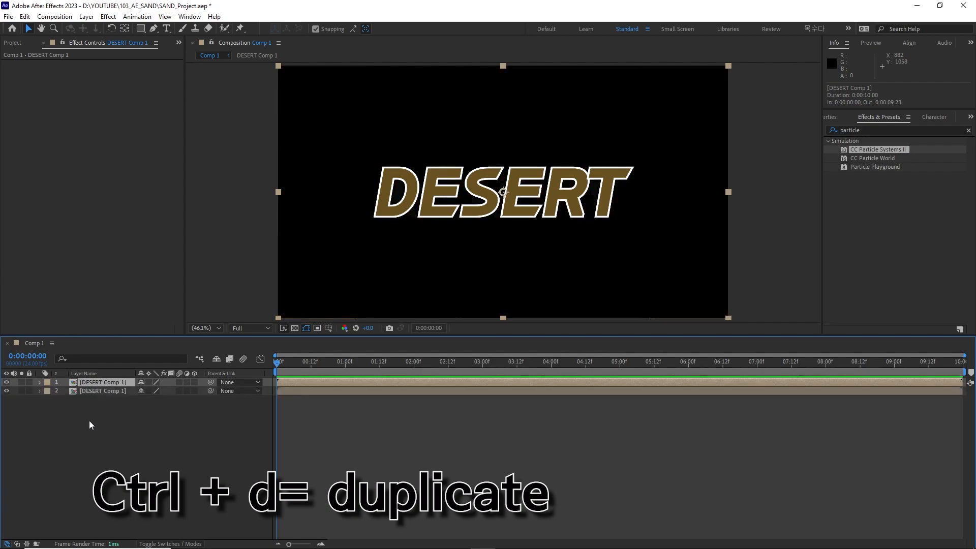
left_click(29, 391)
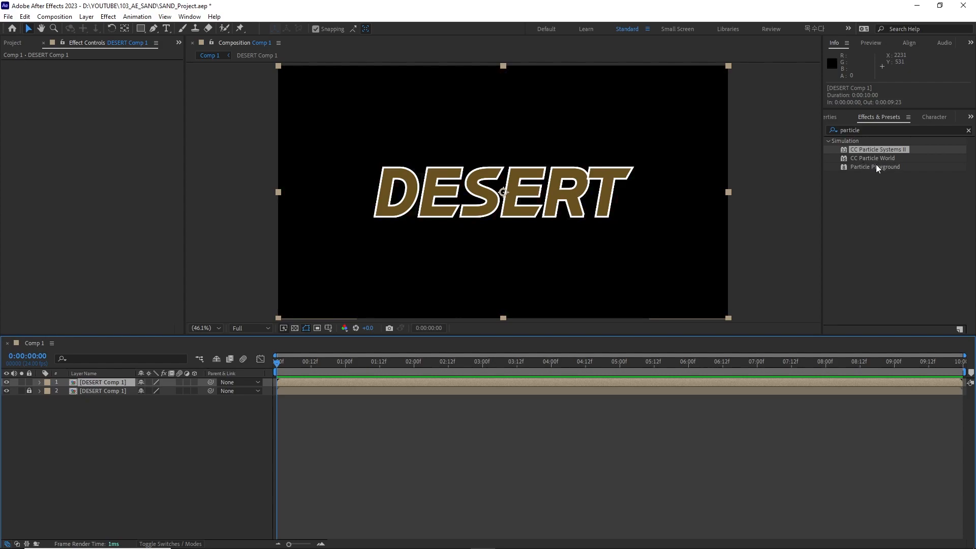
Apply CC Particle Systems II to the upper DESERT Comp 1 layer and preview the particle animation.
left_click_drag(873, 151, 394, 379)
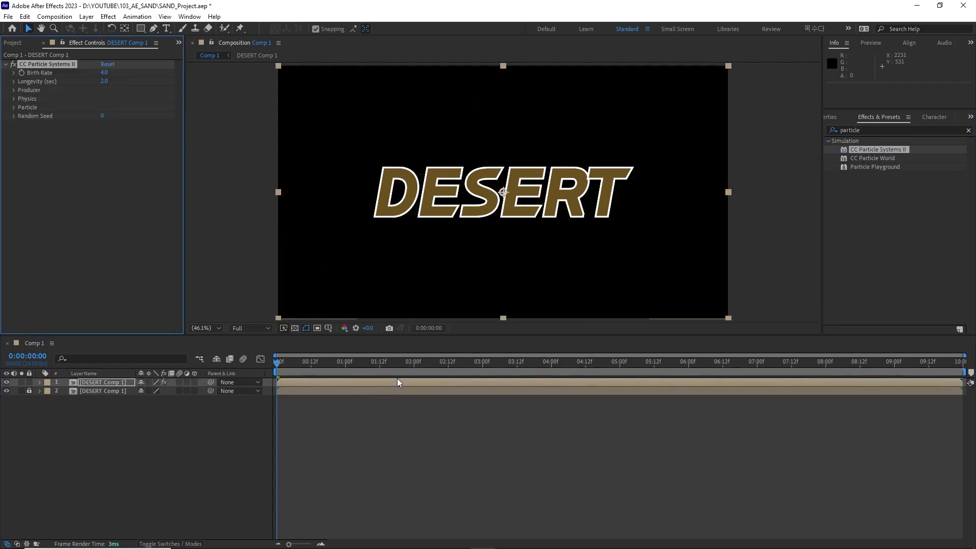
key("space")
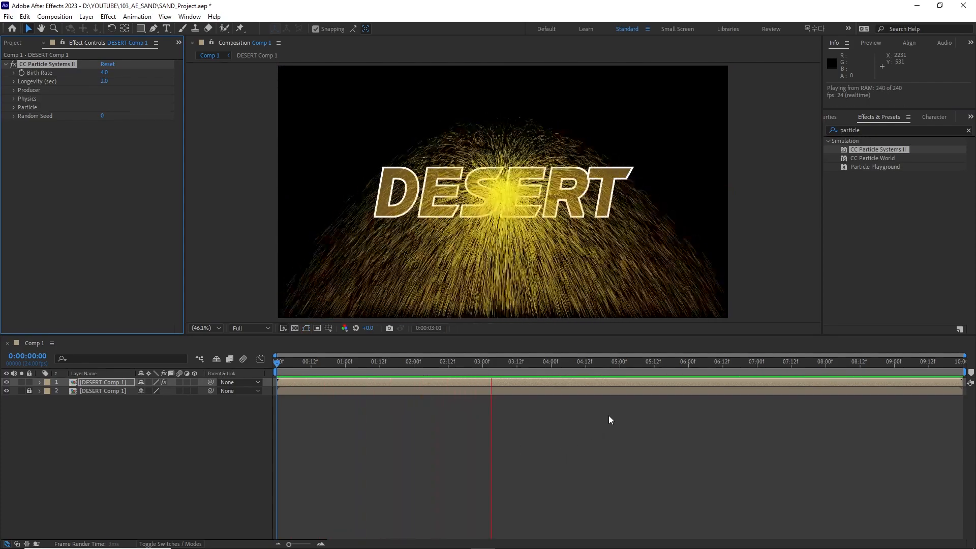
key("space")
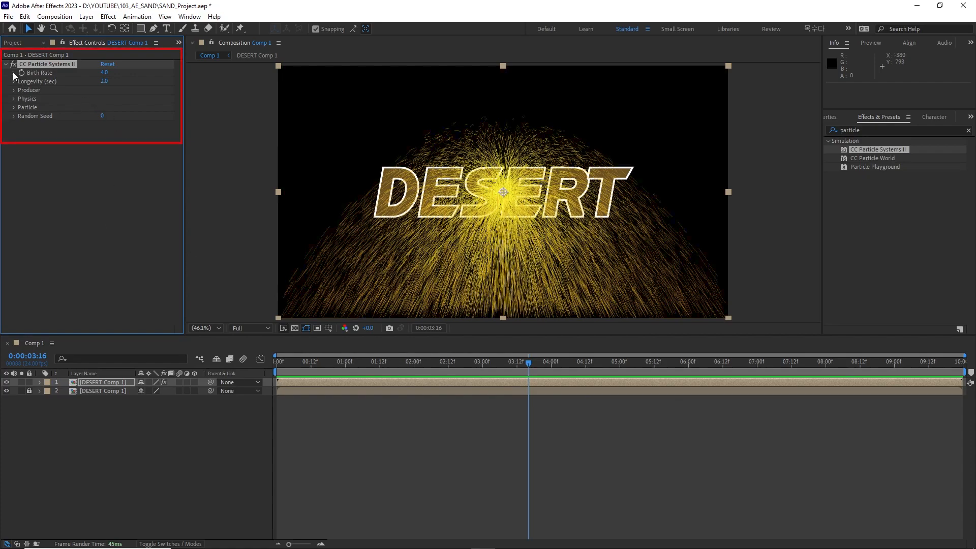
key("Home")
key("space")
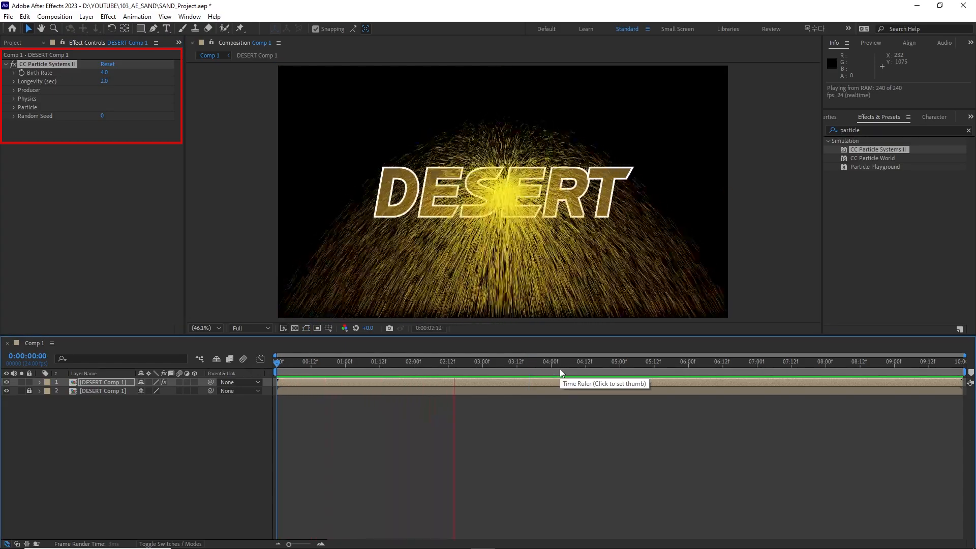
key("space")
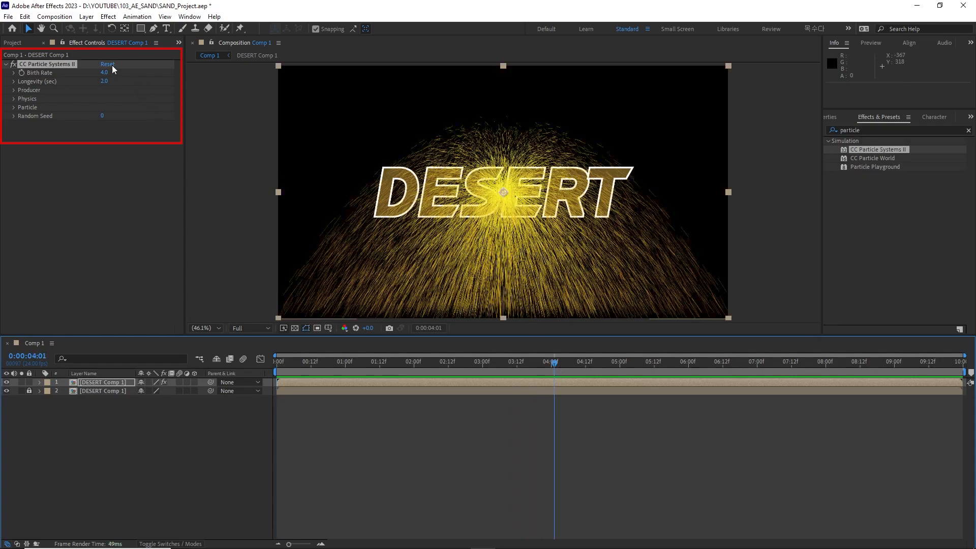
Set the particle system's Birth Rate to 10 and its Longevity to 4 seconds.
left_click(104, 72)
type("10")
key("Return")
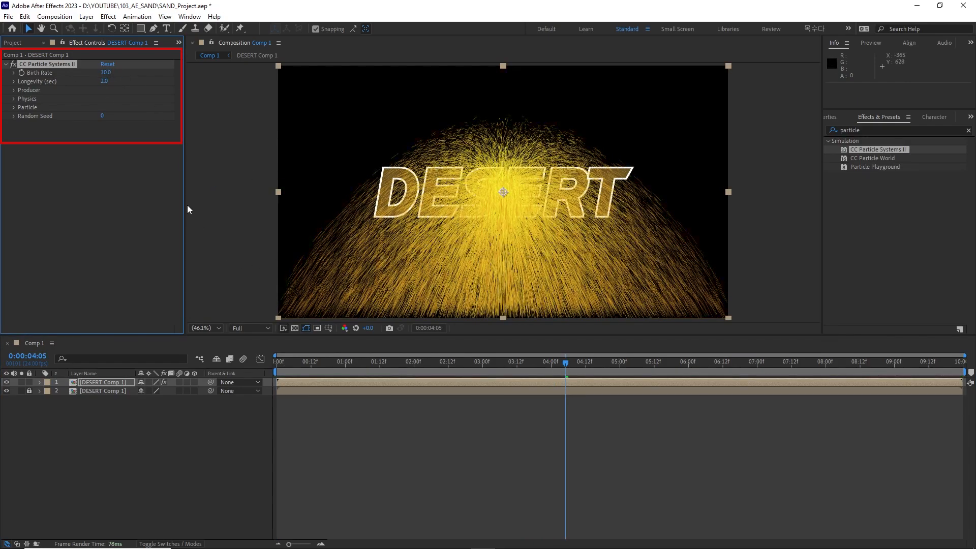
left_click(14, 81)
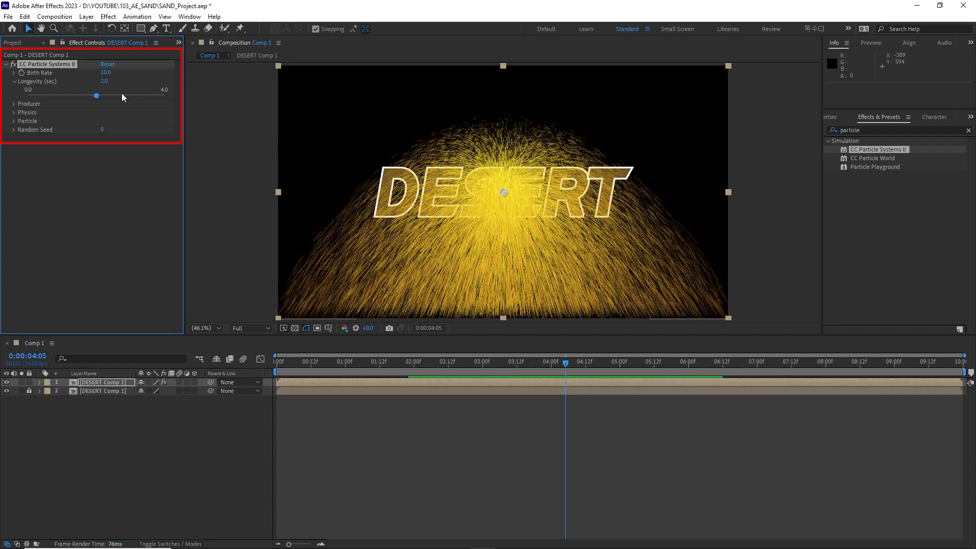
left_click(105, 81)
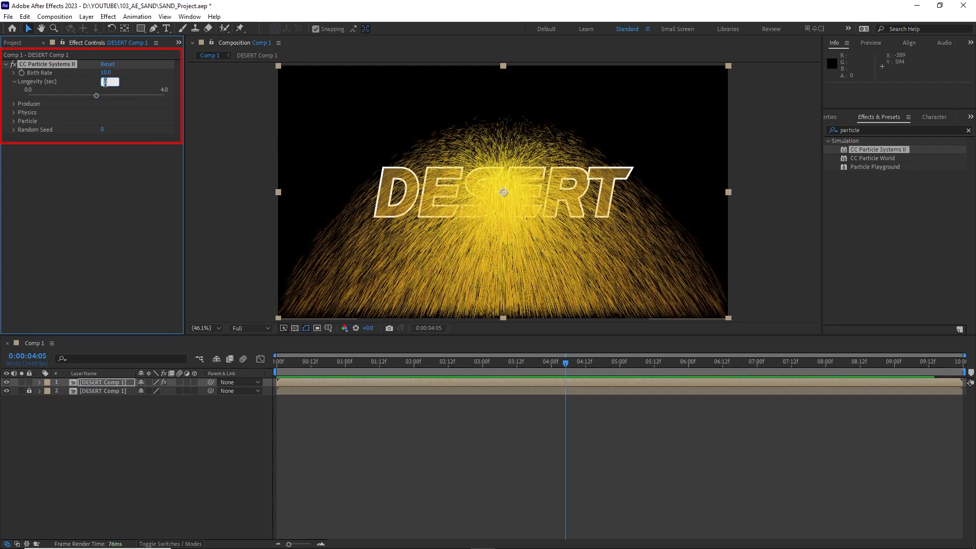
key("Return")
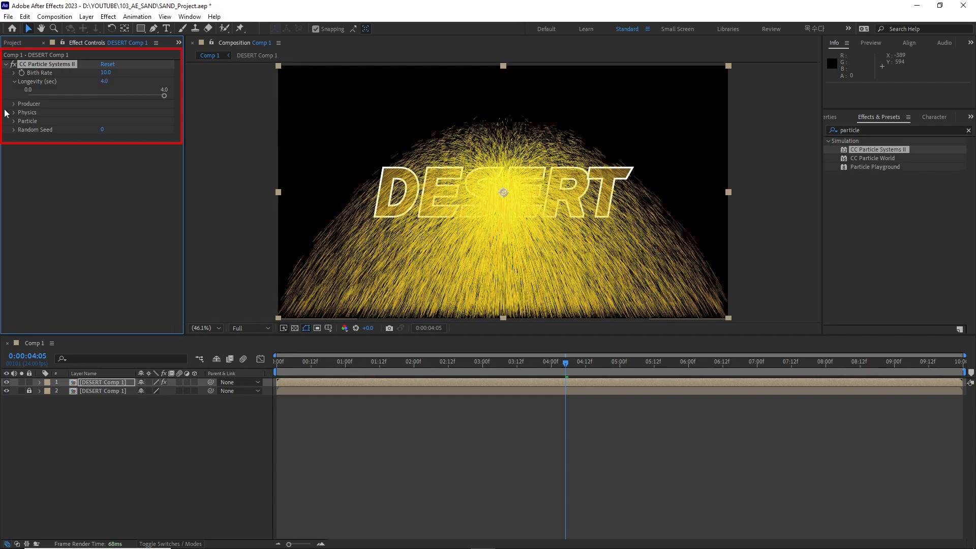
Preview the particle animation from the first frame, then move the current time to 3 seconds.
left_click_drag(286, 368, 259, 375)
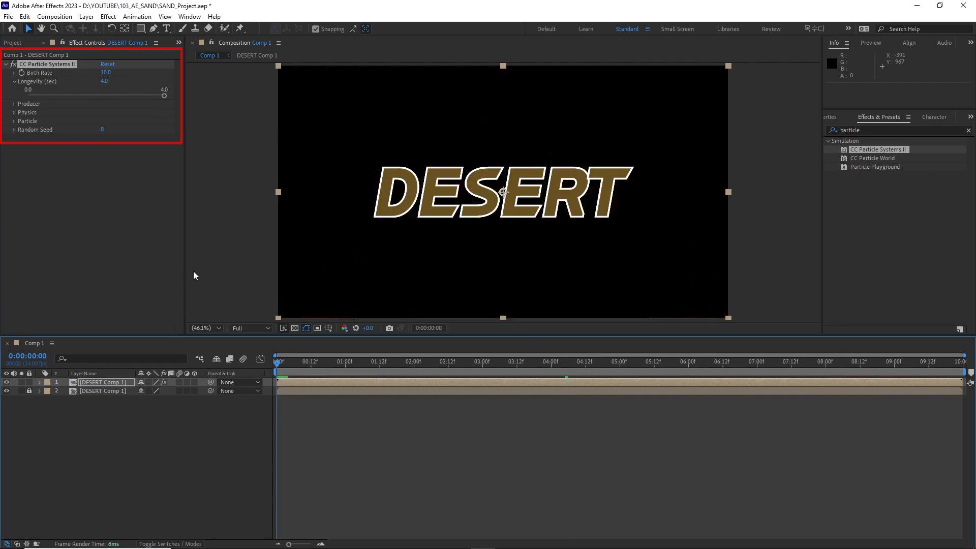
key("space")
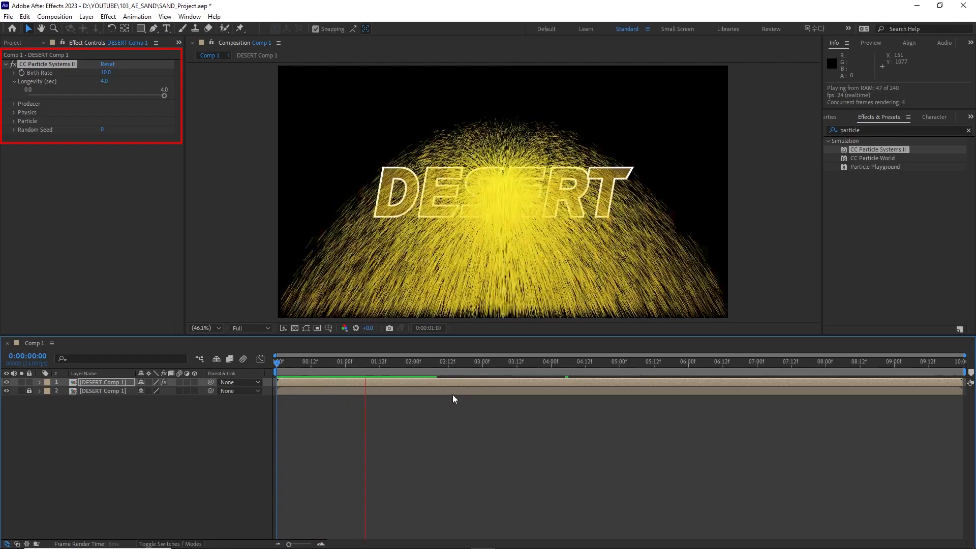
left_click(483, 364)
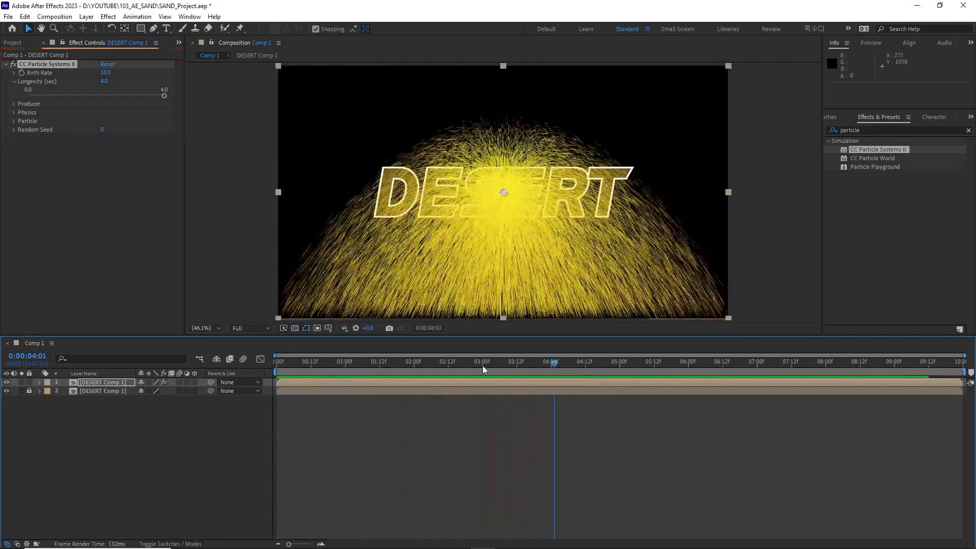
Try out other Producer Position, Radius X and Radius Y values in the particle effect, undoing each change.
left_click(12, 105)
left_click(13, 105)
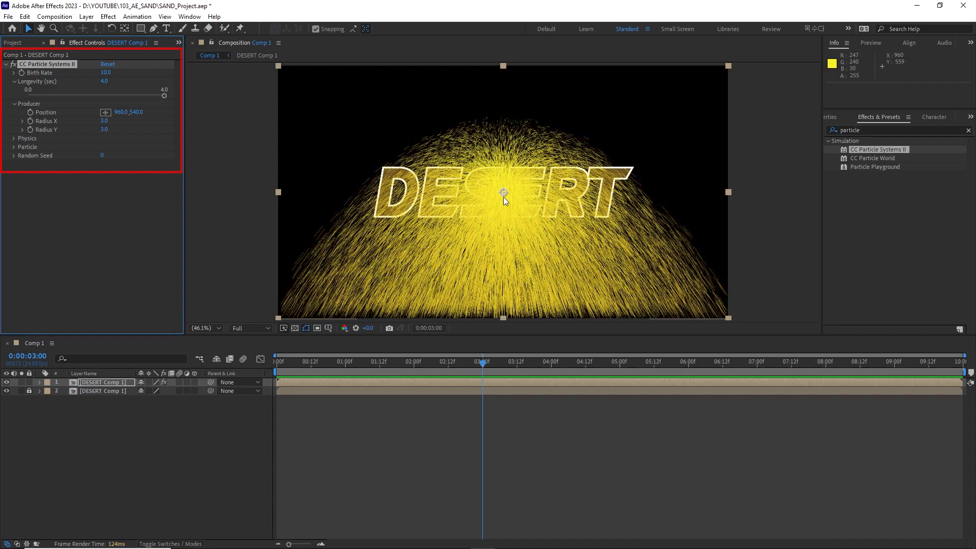
left_click_drag(122, 112, 343, 122)
key("ctrl+z")
left_click_drag(136, 112, 428, 219)
key("ctrl+z")
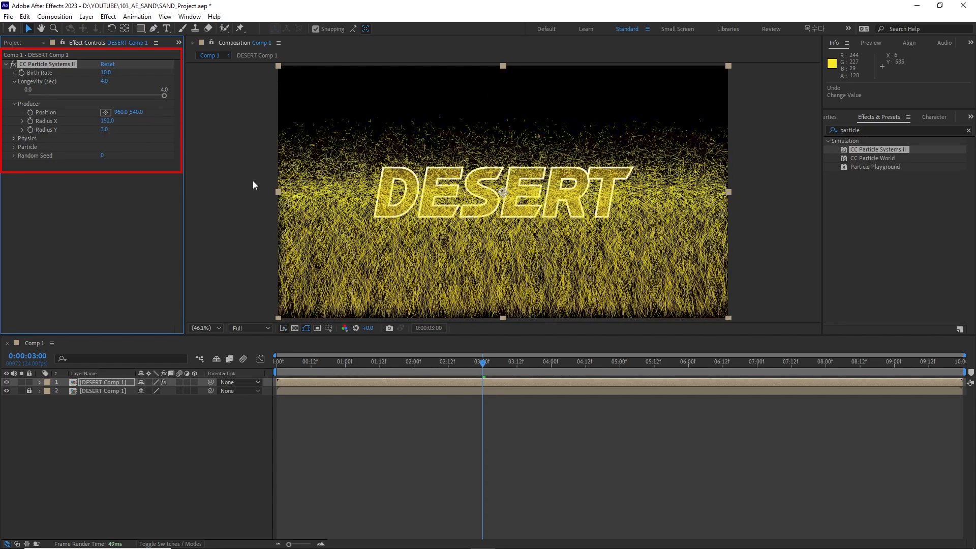
key("ctrl+z")
left_click_drag(103, 129, 159, 134)
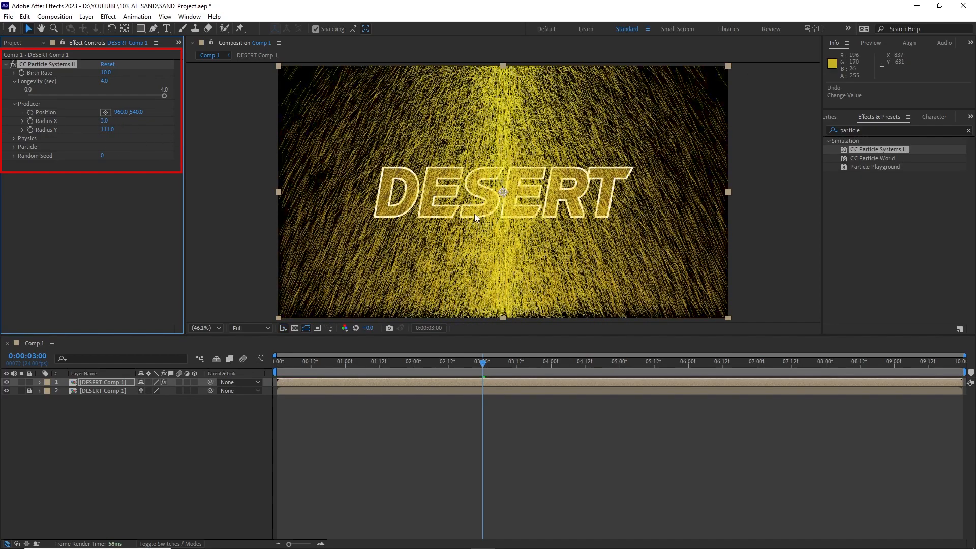
key("ctrl+z")
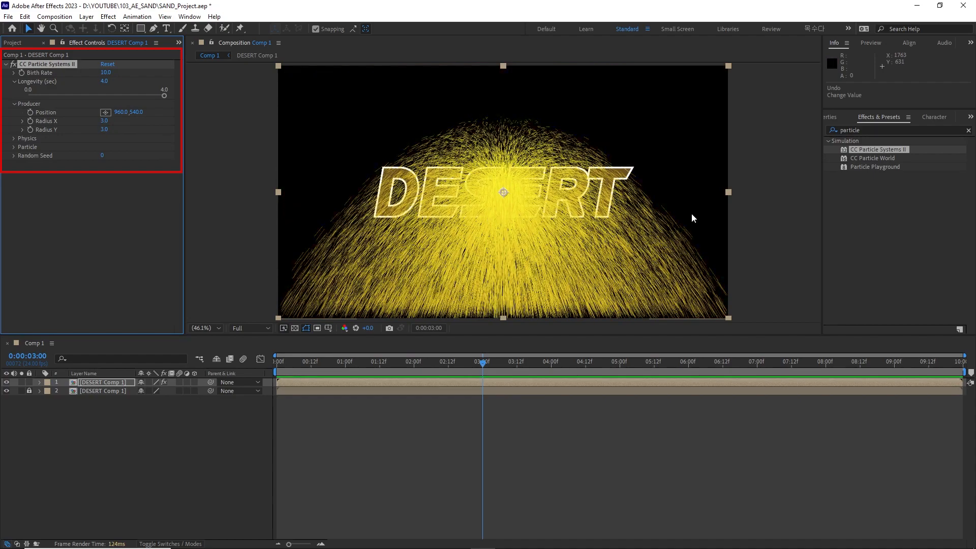
key("ctrl+shift+a")
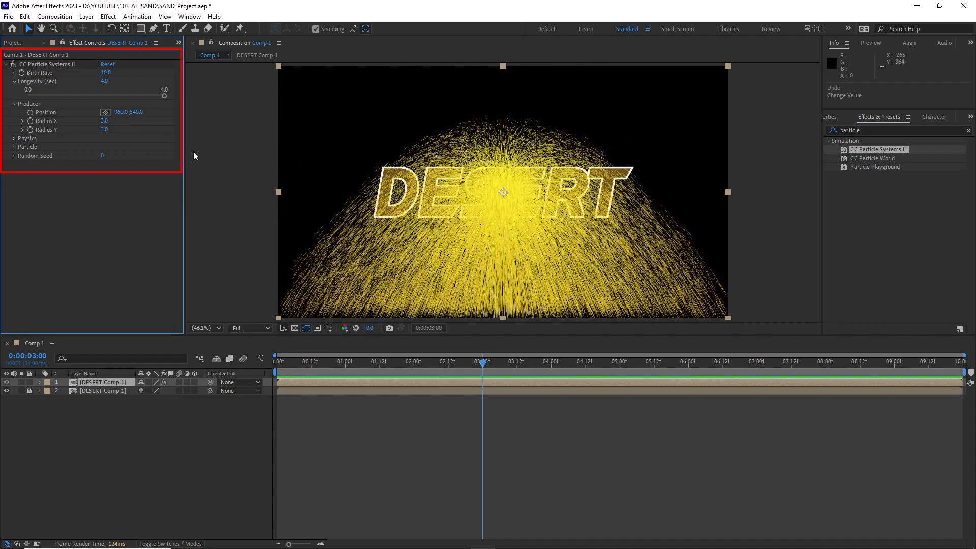
Set the particle Producer's Radius Y to 15.
left_click(105, 130)
type("15")
key("Return")
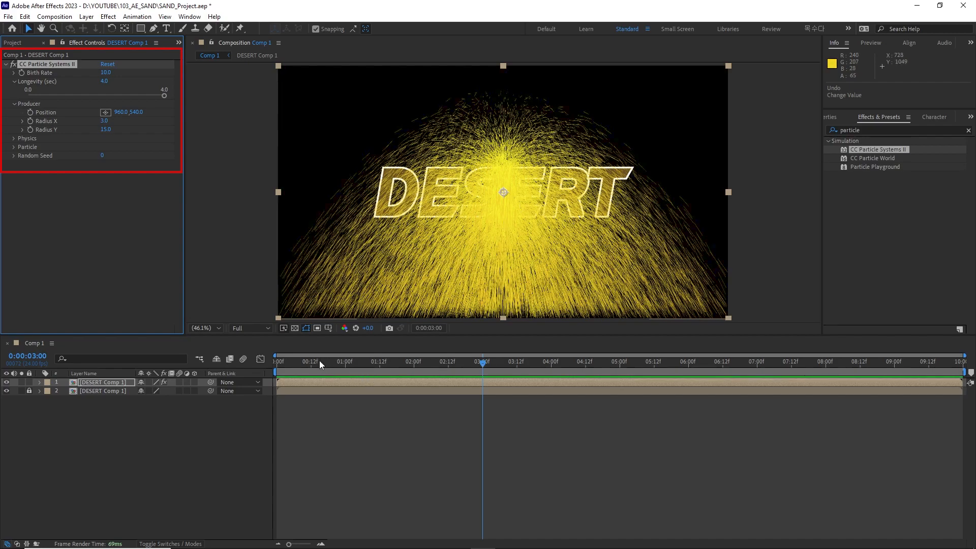
Keyframe the Producer Position at the first frame with the emitter at 7, 540 on the frame's left edge.
left_click(277, 367)
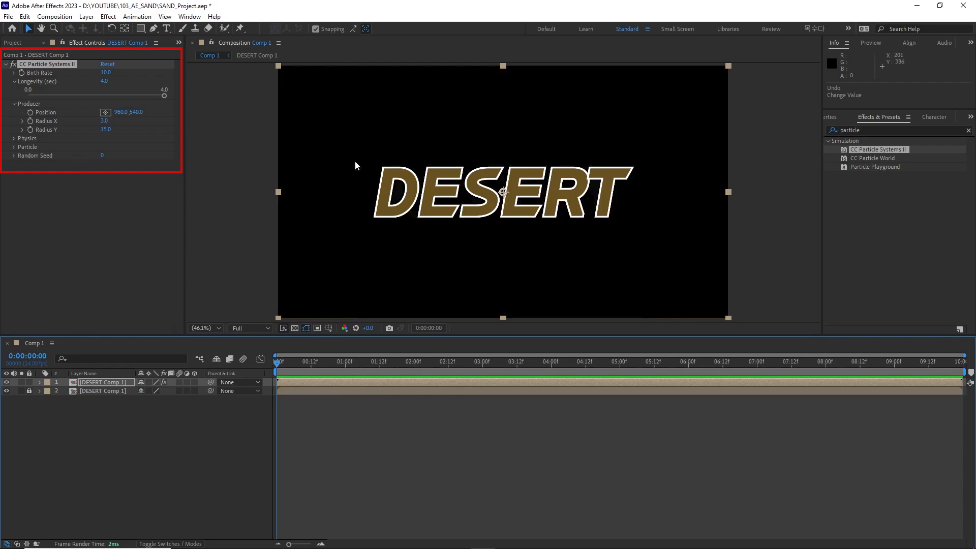
left_click_drag(125, 112, 16, 132)
left_click_drag(125, 115, 51, 159)
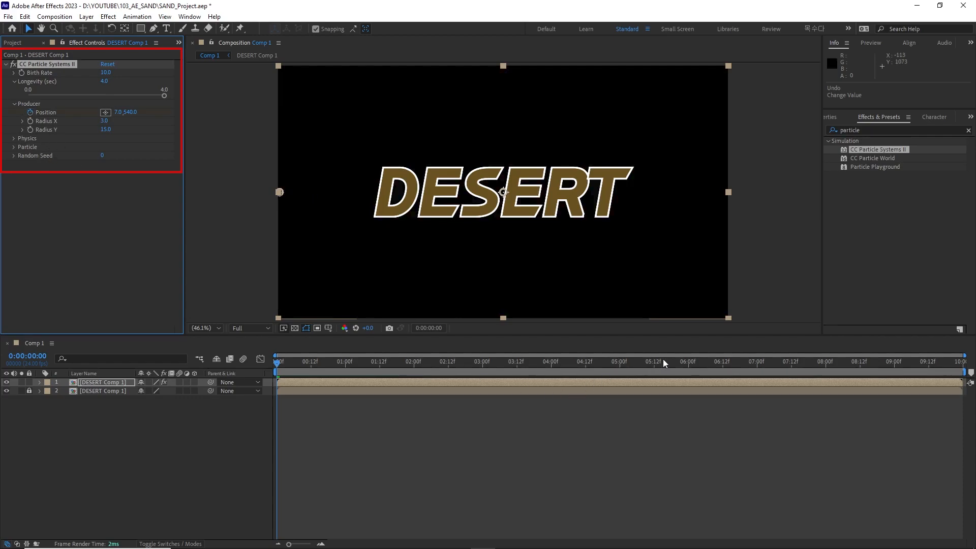
At 7 seconds, move the Producer Position across to the frame's right edge, and review the emitter's path at 3 seconds.
left_click(757, 362)
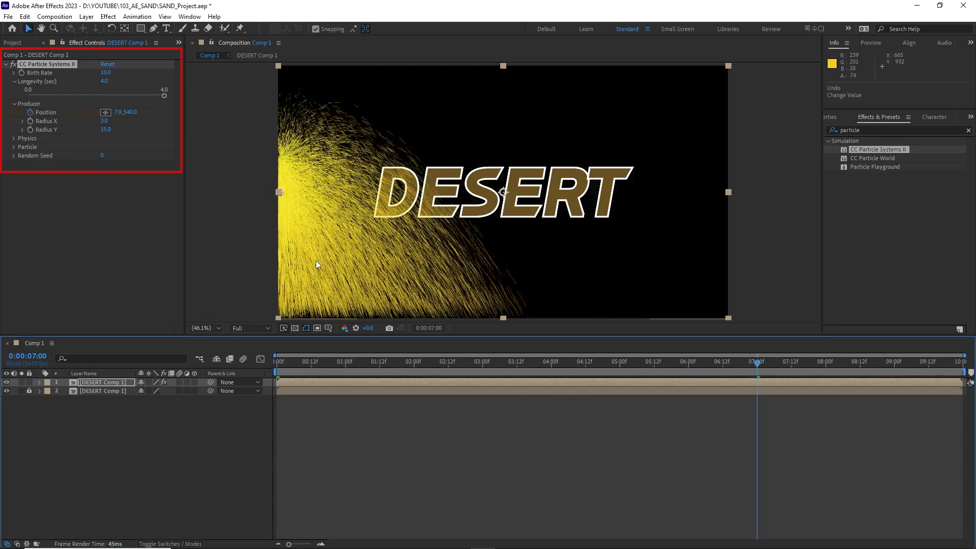
left_click(105, 112)
left_click(746, 192)
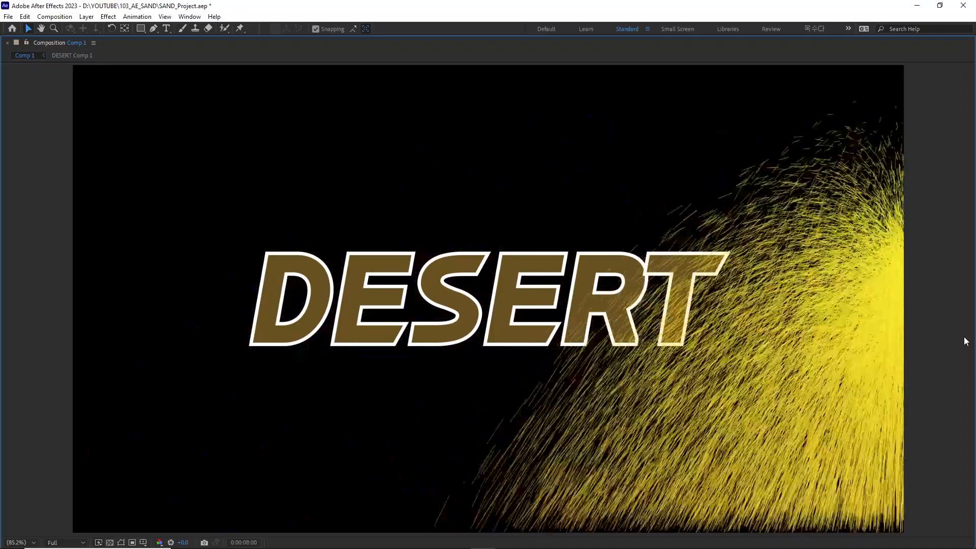
key("grave")
left_click(483, 367)
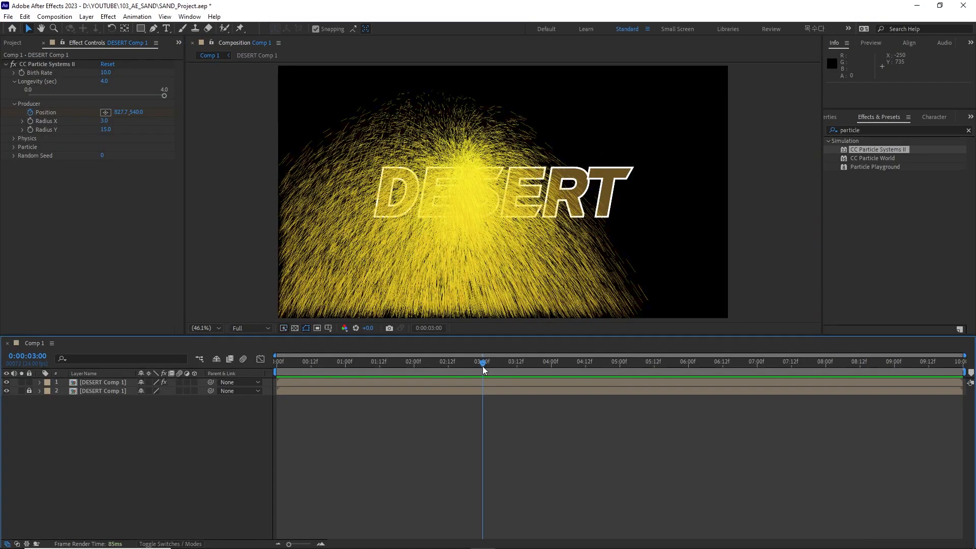
Set the particle effect's Physics Animation to Direction.
left_click(13, 138)
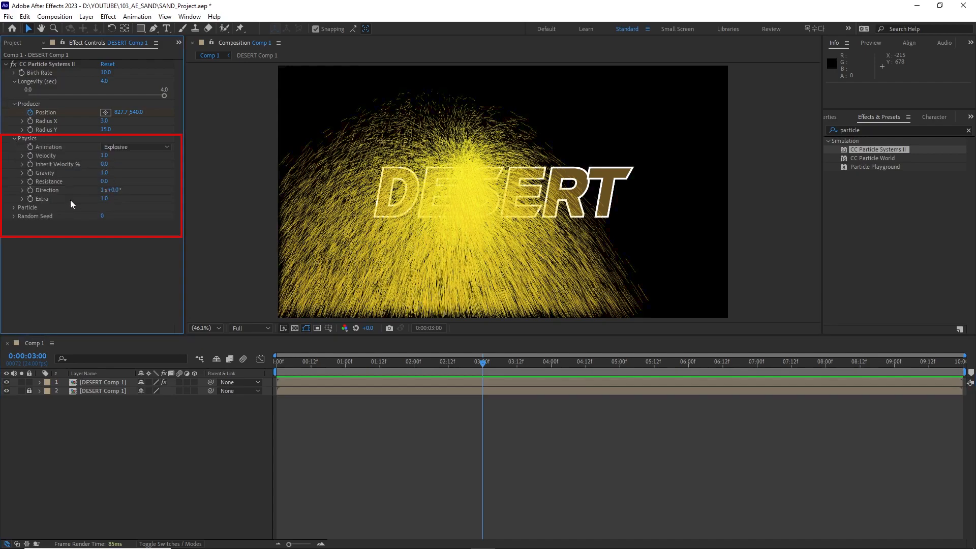
left_click(166, 147)
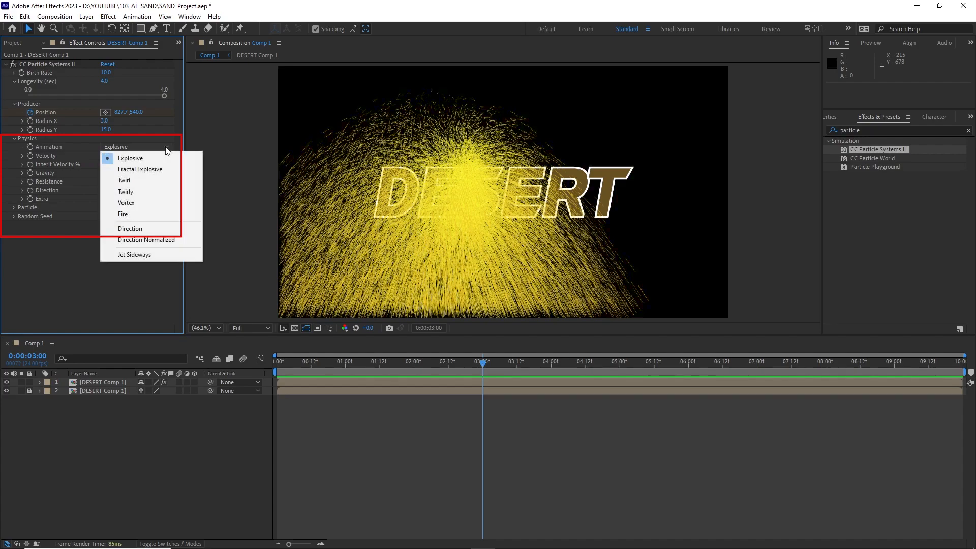
left_click(142, 229)
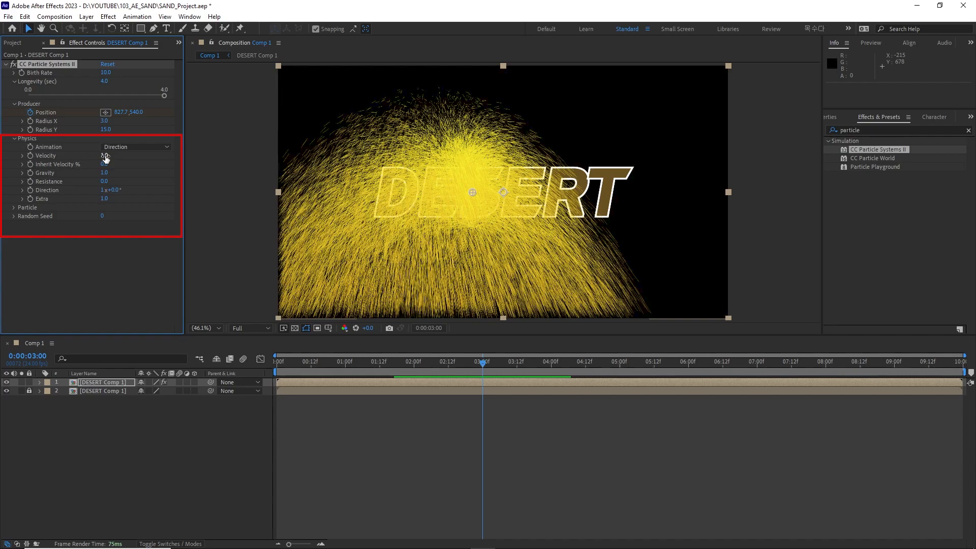
Set the particle Velocity to 0.5, preview the motion, and return to the 3-second mark.
left_click(105, 156)
type("0")
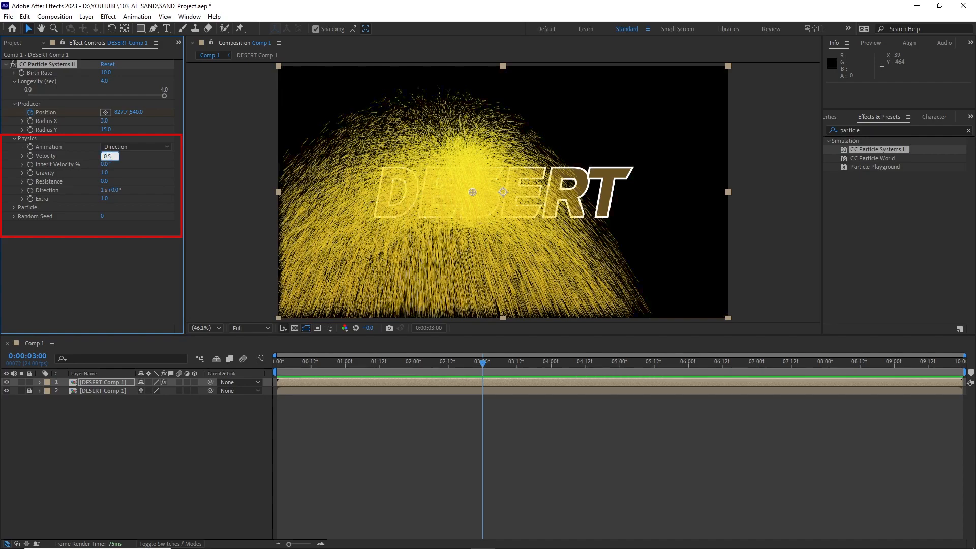
type(".5")
key("Return")
key("space")
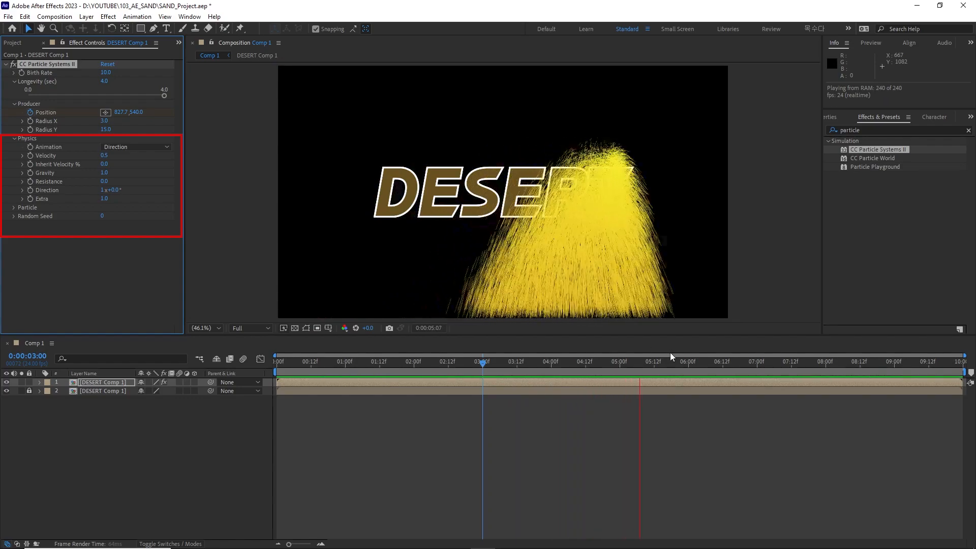
left_click(728, 362)
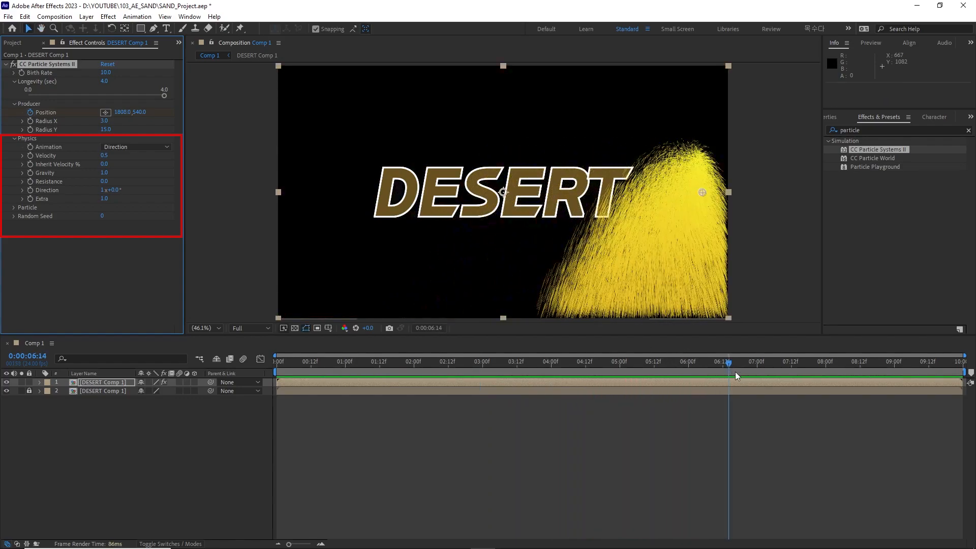
left_click(483, 369)
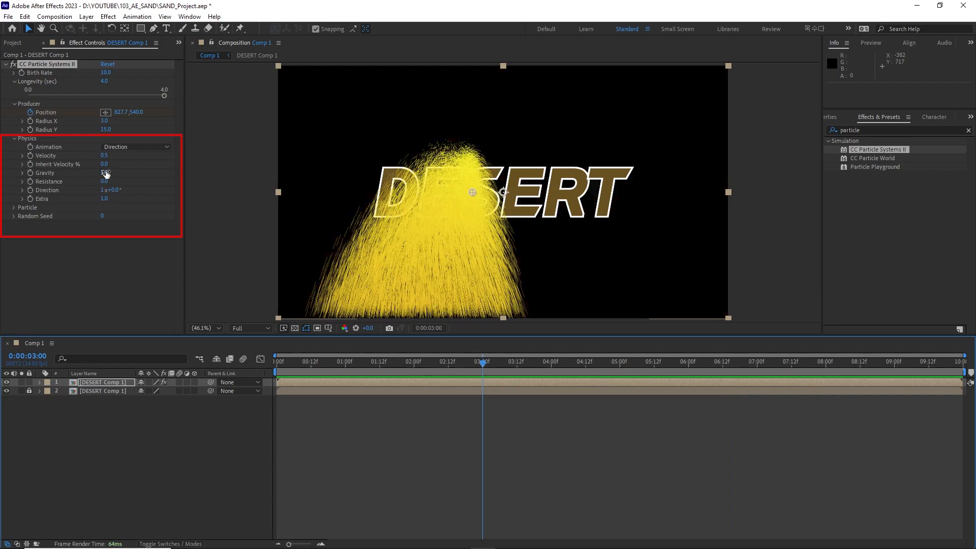
Set the particle Gravity to -0.2 and the Resistance to 3.6.
mouse_move(106, 173)
left_mouse_down()
mouse_move(134, 172)
mouse_move(93, 172)
left_mouse_up()
left_click_drag(77, 173, 45, 173)
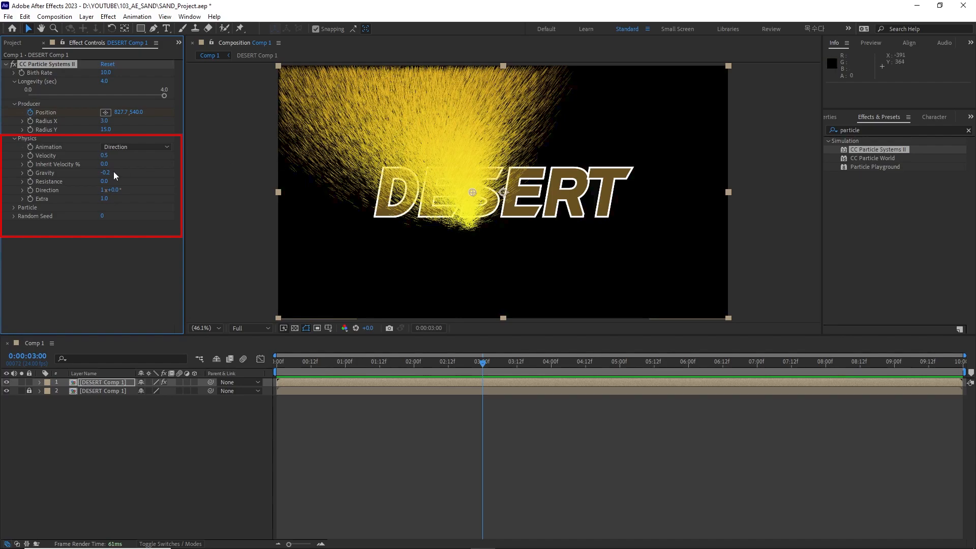
left_click_drag(104, 184, 126, 185)
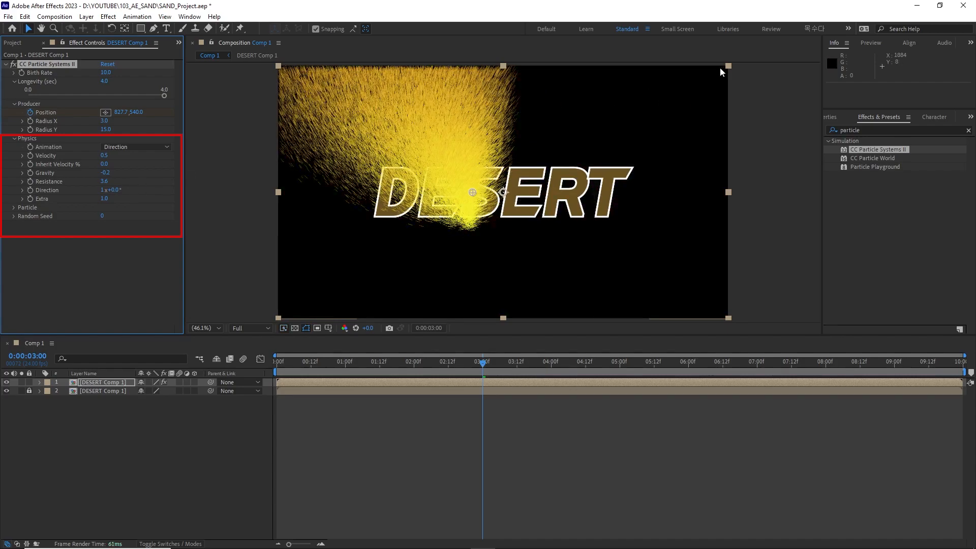
Set the particle Direction to -90° and, at 3 seconds, the Extra value to 0.4.
left_click(114, 191)
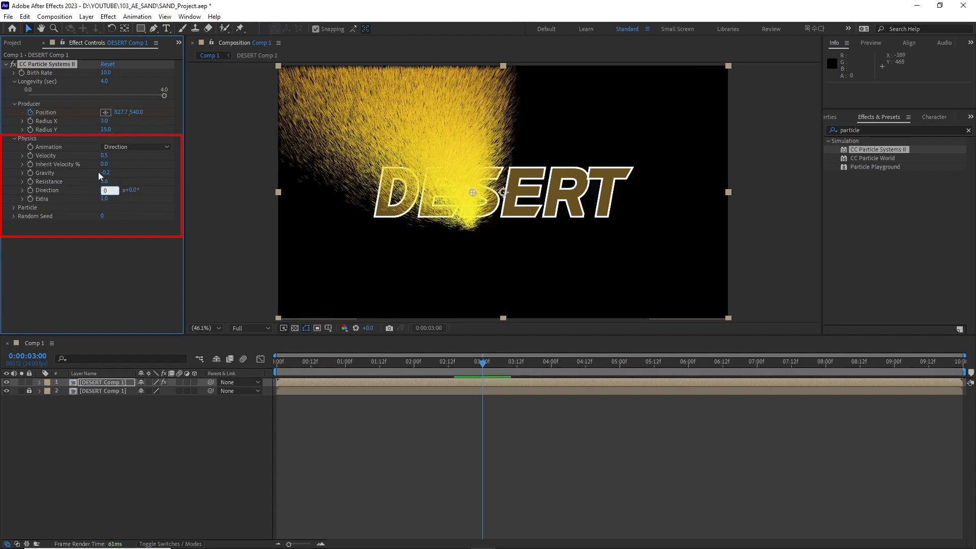
type("-90")
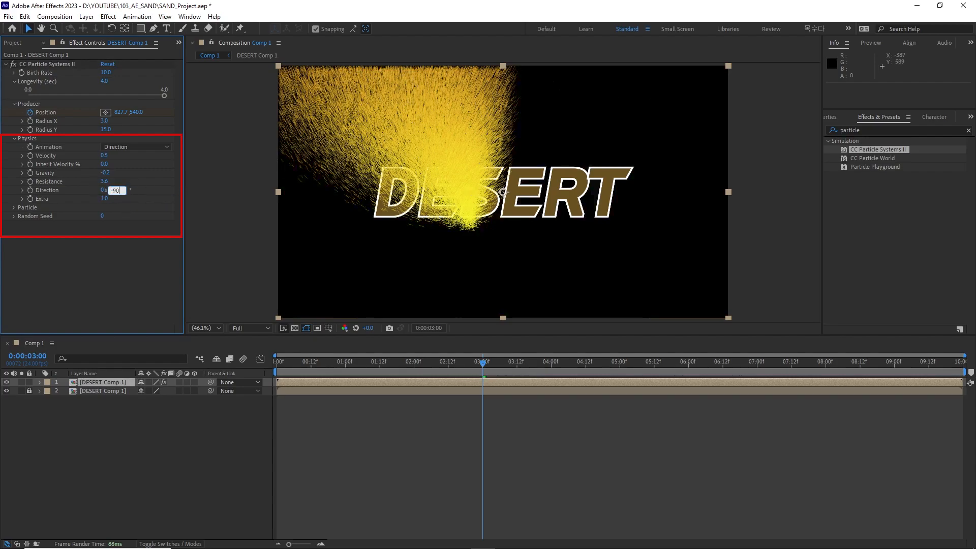
key("Return")
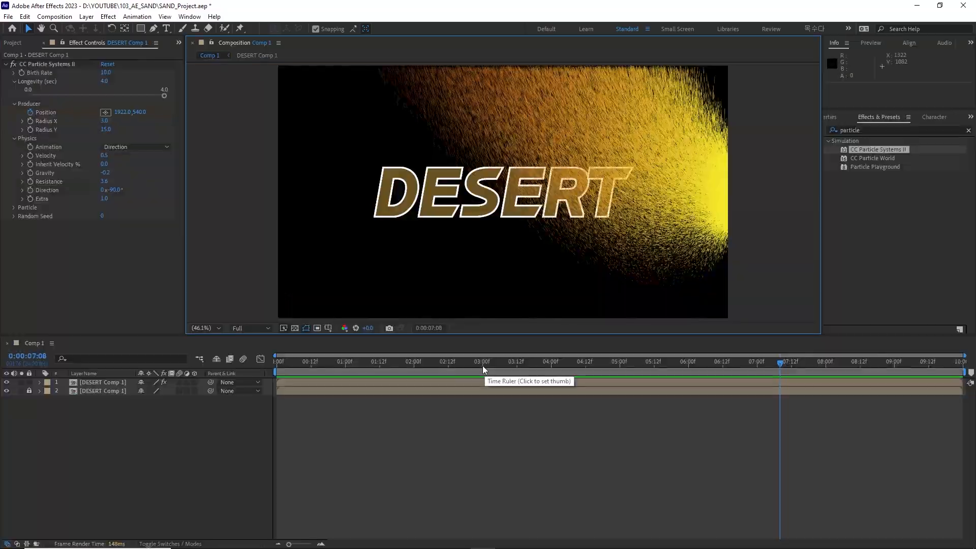
left_click(483, 364)
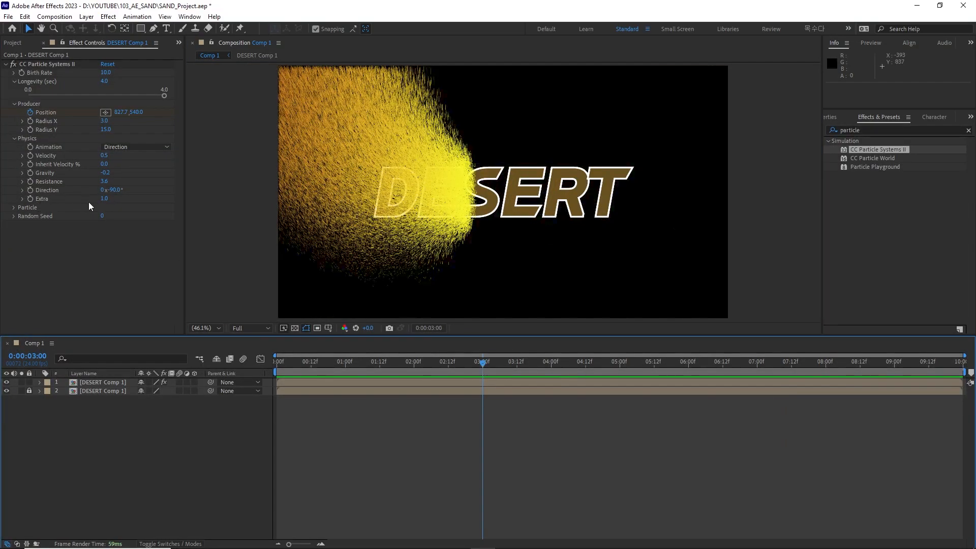
left_click_drag(103, 199, 73, 203)
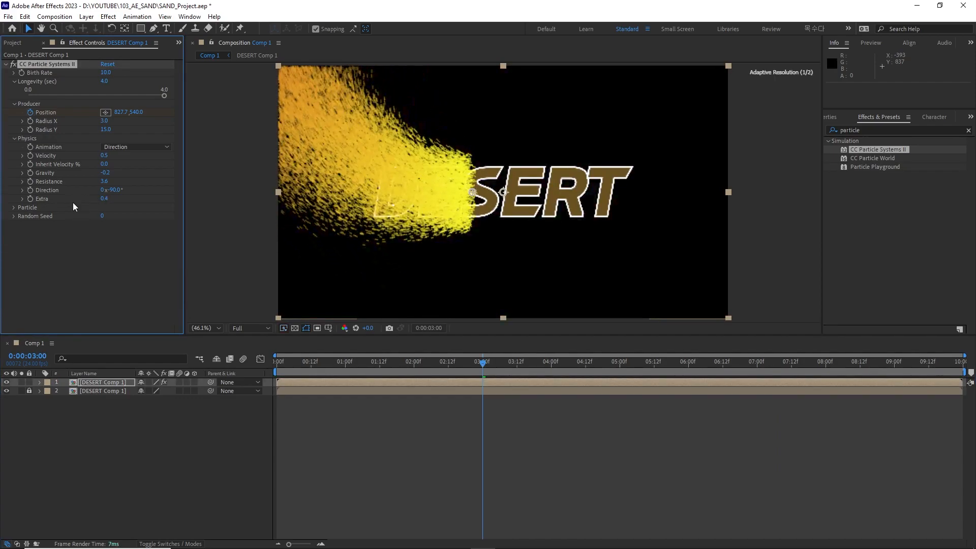
Try the Star particle type, return it to Line, and look through the Opacity Map options without changing them.
left_click(14, 207)
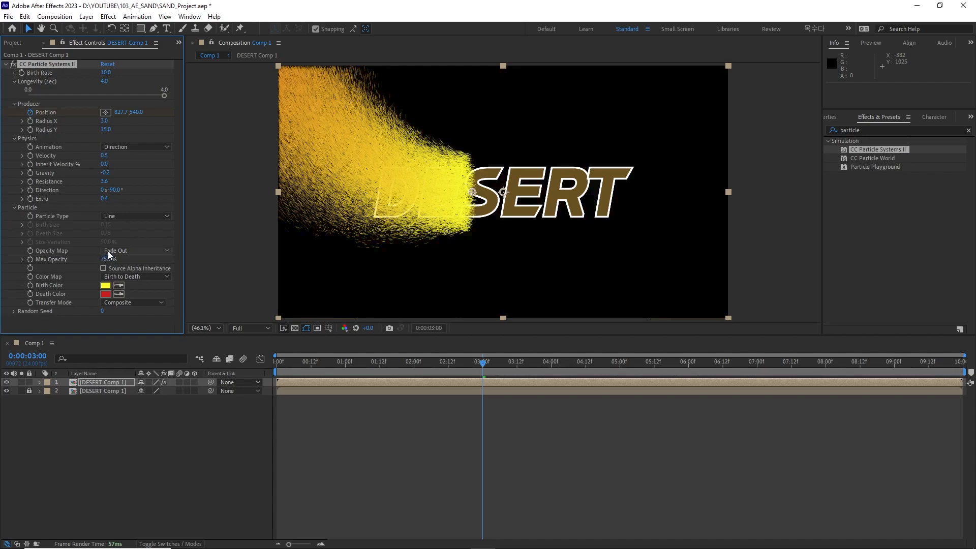
left_click(165, 216)
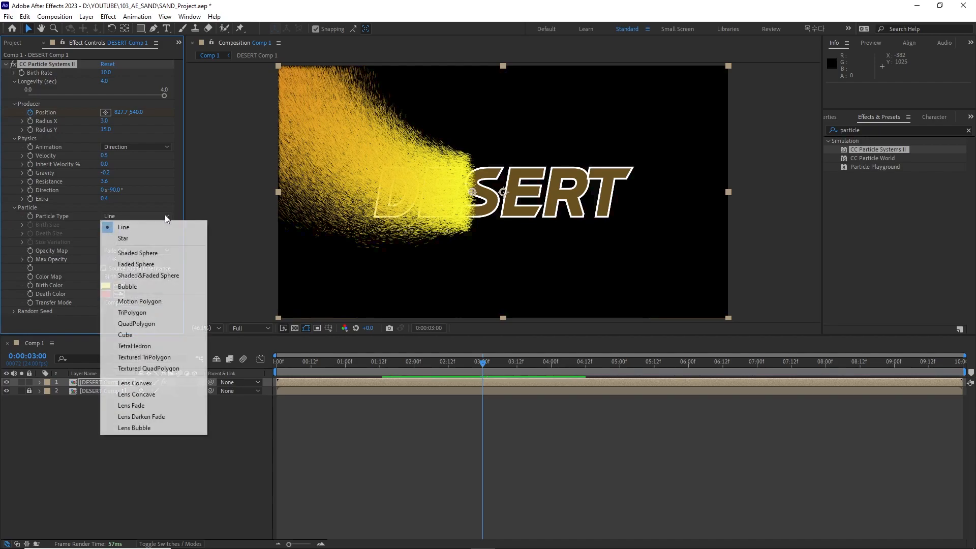
left_click(133, 238)
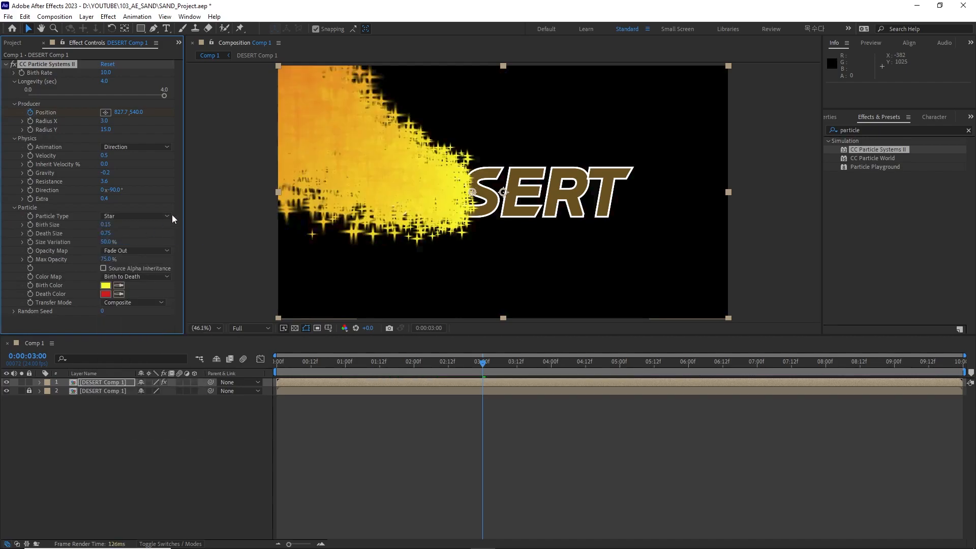
left_click(166, 217)
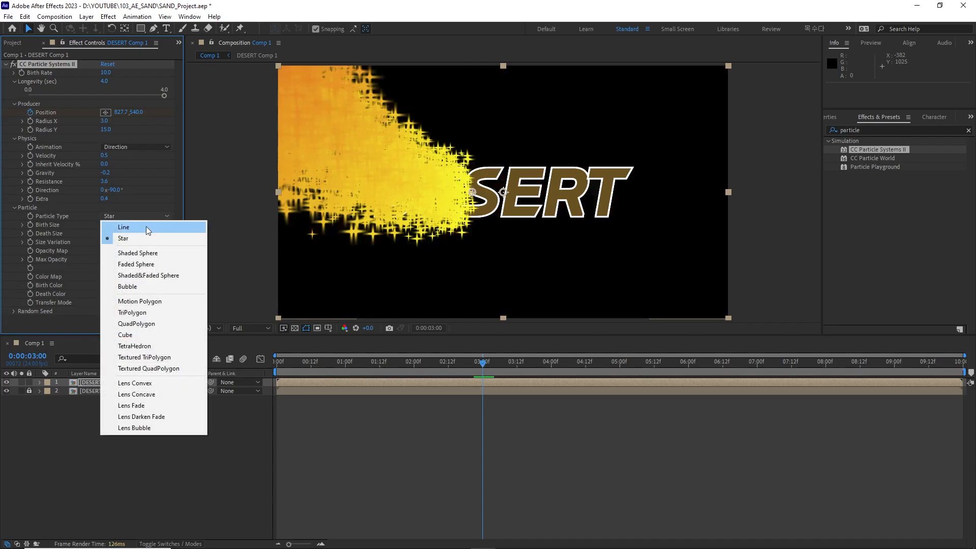
left_click(125, 228)
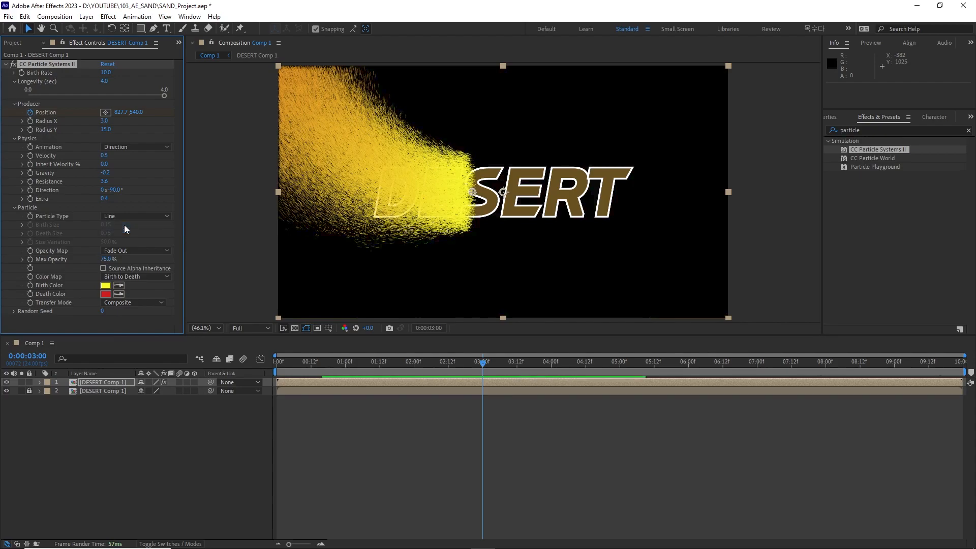
left_click(166, 252)
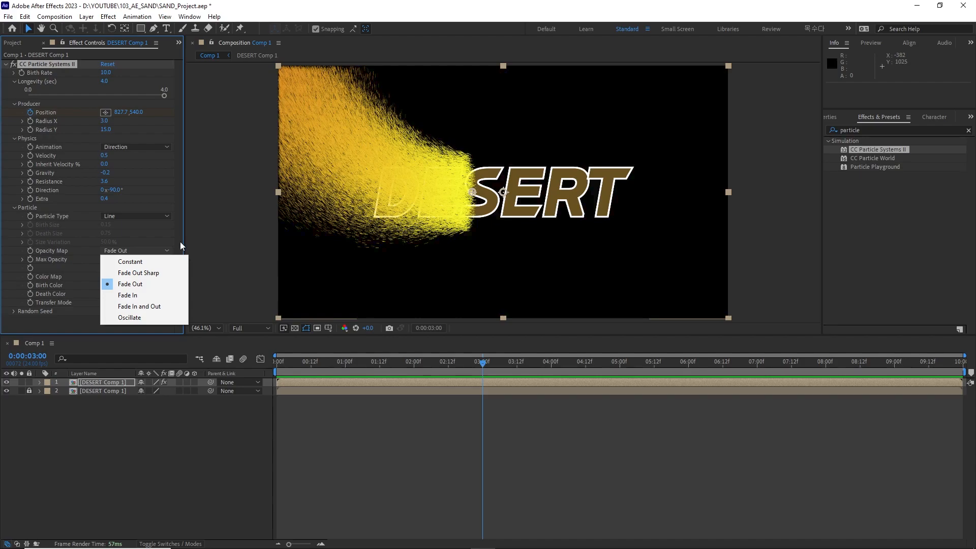
left_click(180, 247)
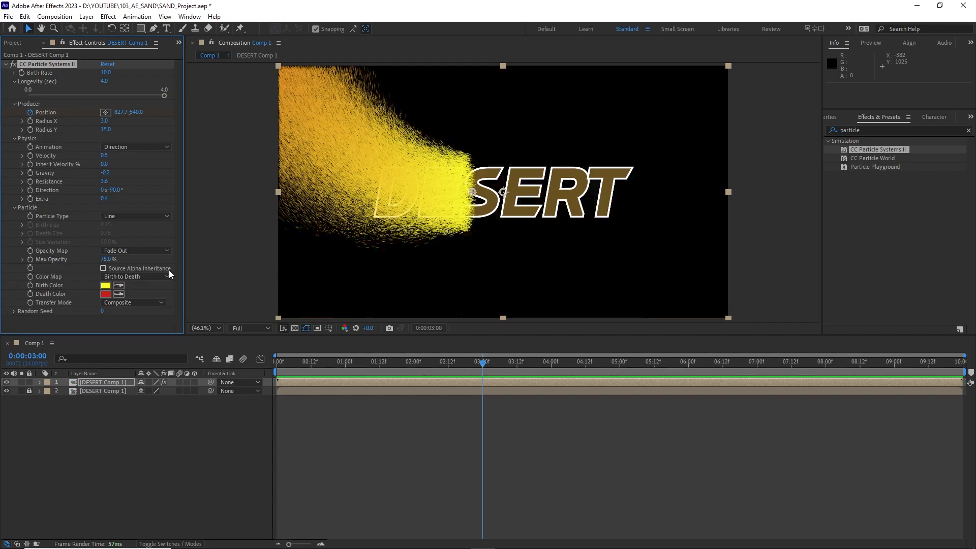
Enable Source Alpha Inheritance for the particles, hide the lower DESERT layer, and preview the sand on its own.
left_click(103, 268)
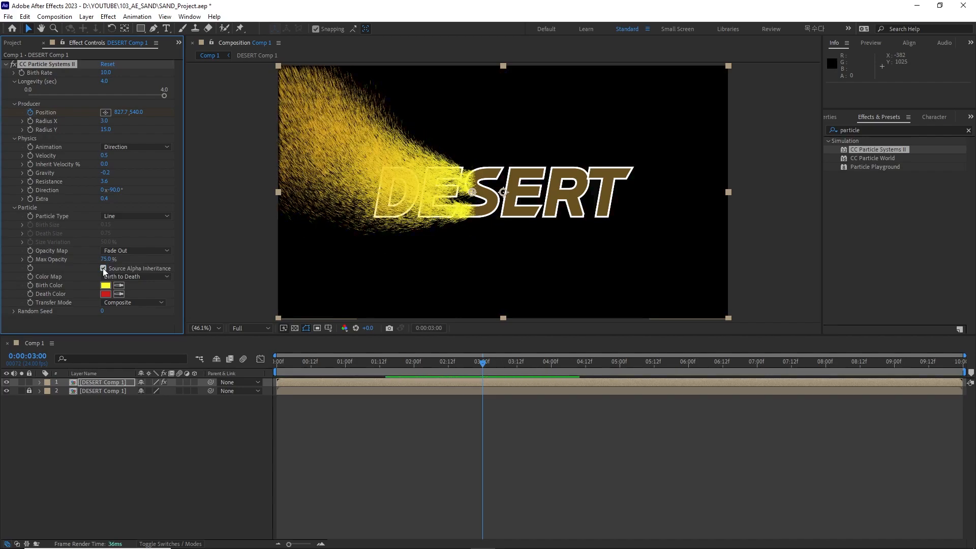
left_click(6, 390)
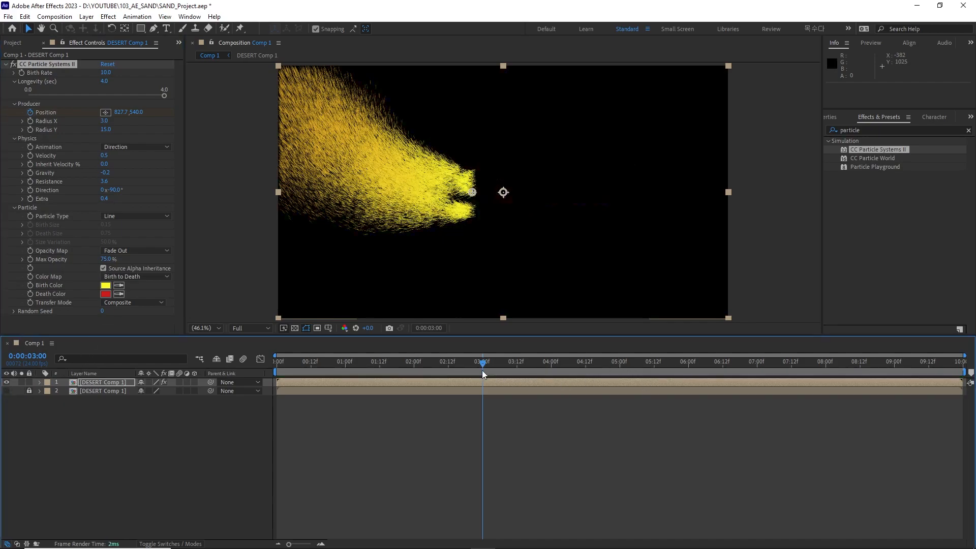
left_click_drag(482, 371, 448, 365)
key("space")
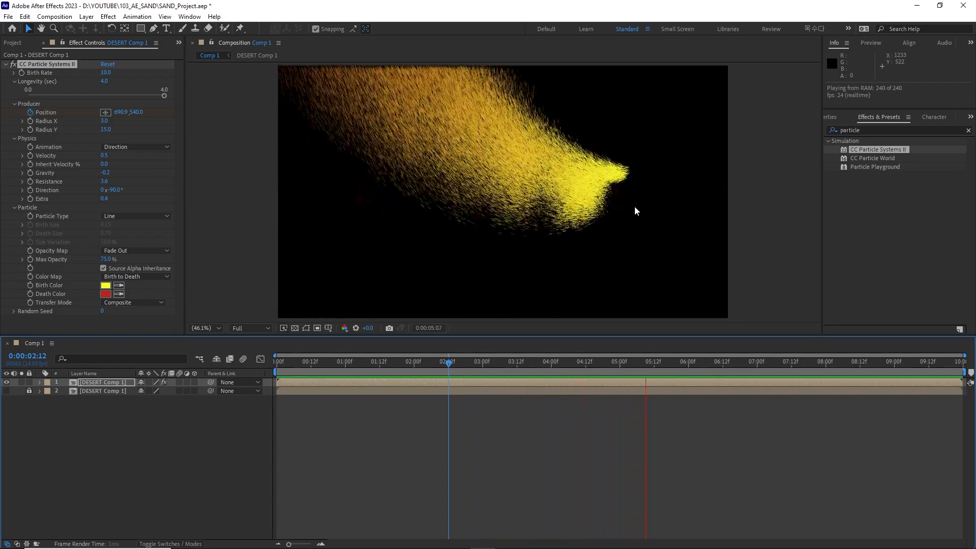
left_click_drag(665, 365, 308, 379)
key("space")
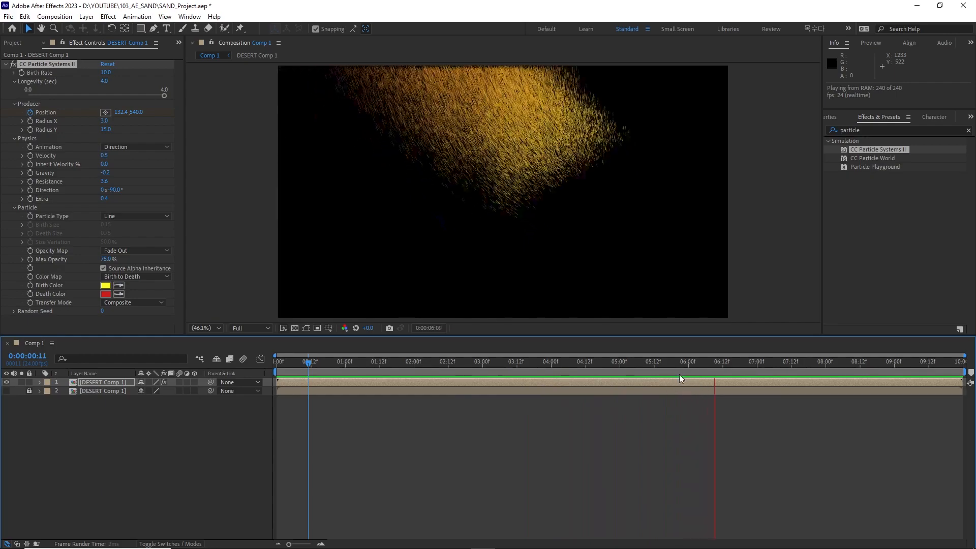
left_click_drag(540, 371, 487, 408)
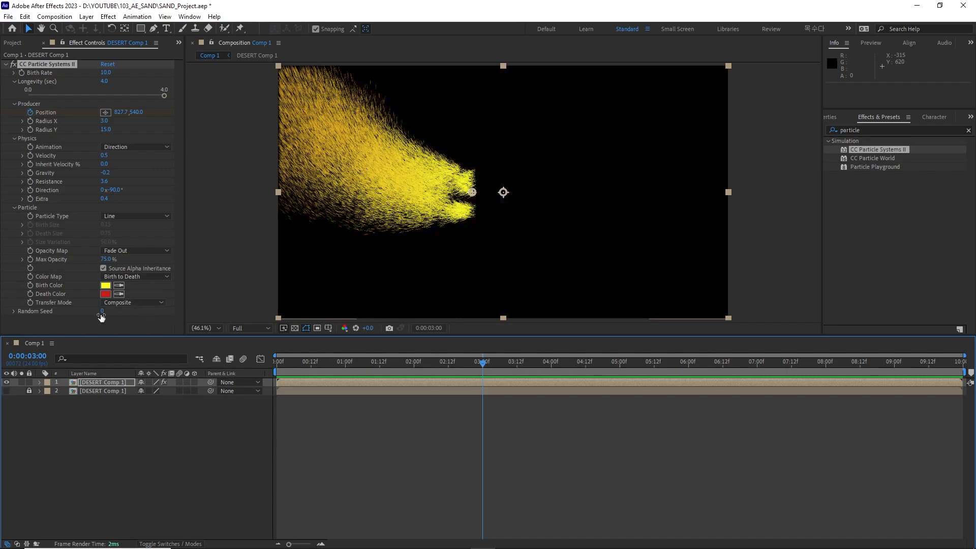
Set the particle effect's Random Seed to 530 and preview the resulting motion.
left_click_drag(102, 315, 443, 358)
key("space")
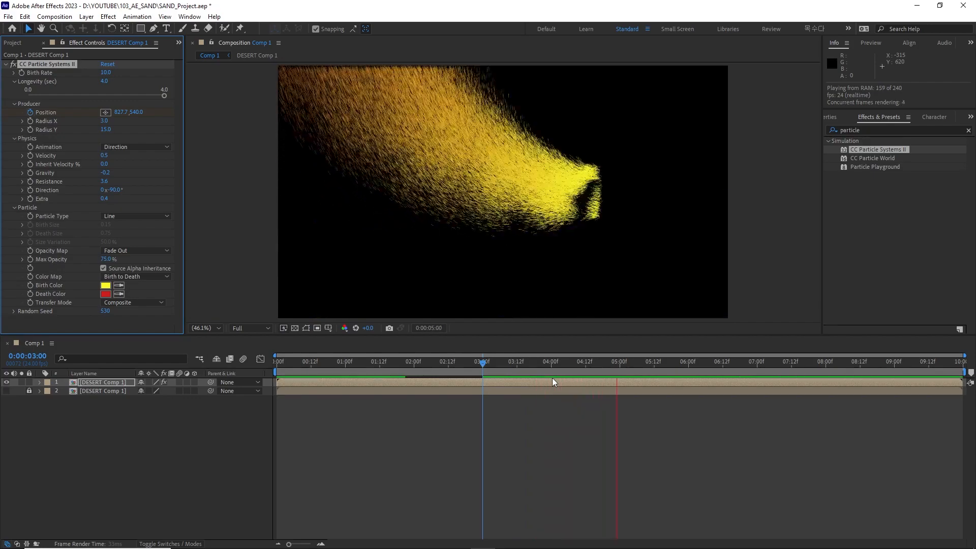
key("space")
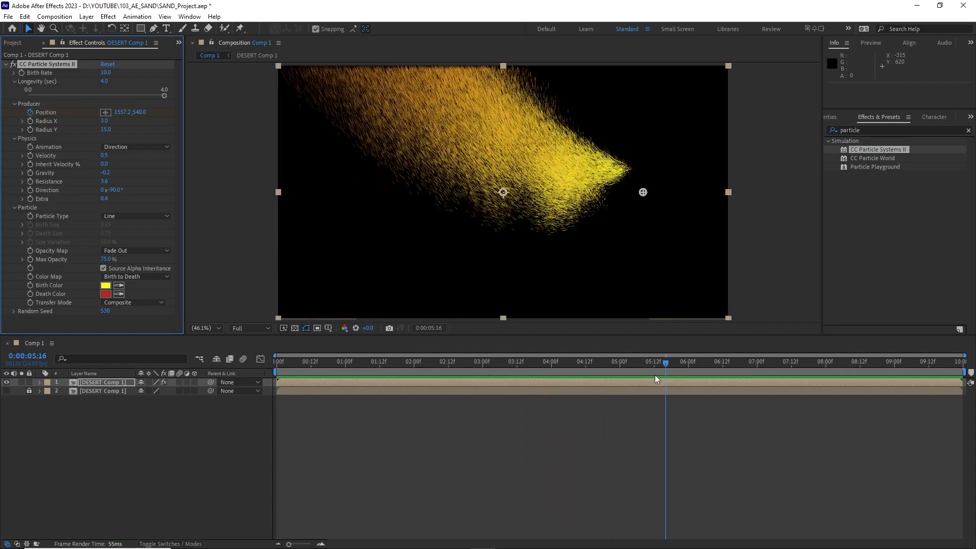
Make the lower DESERT layer visible again and reveal the particle layer's keyframes in the timeline.
left_click(6, 391)
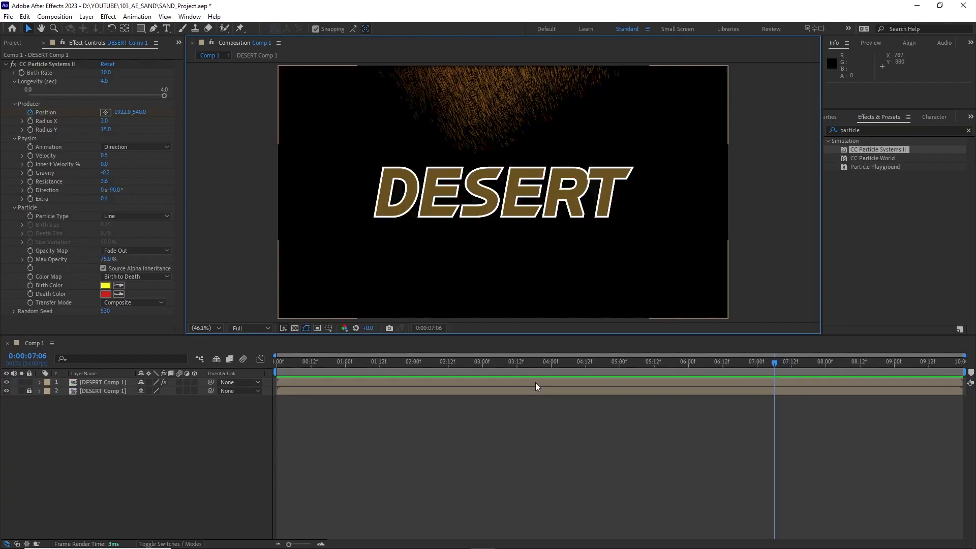
left_click(536, 383)
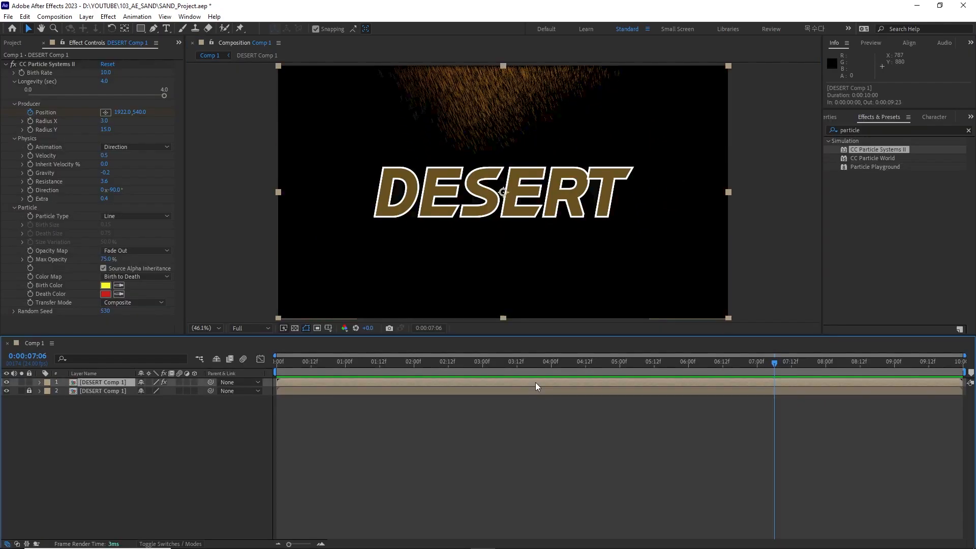
key("u")
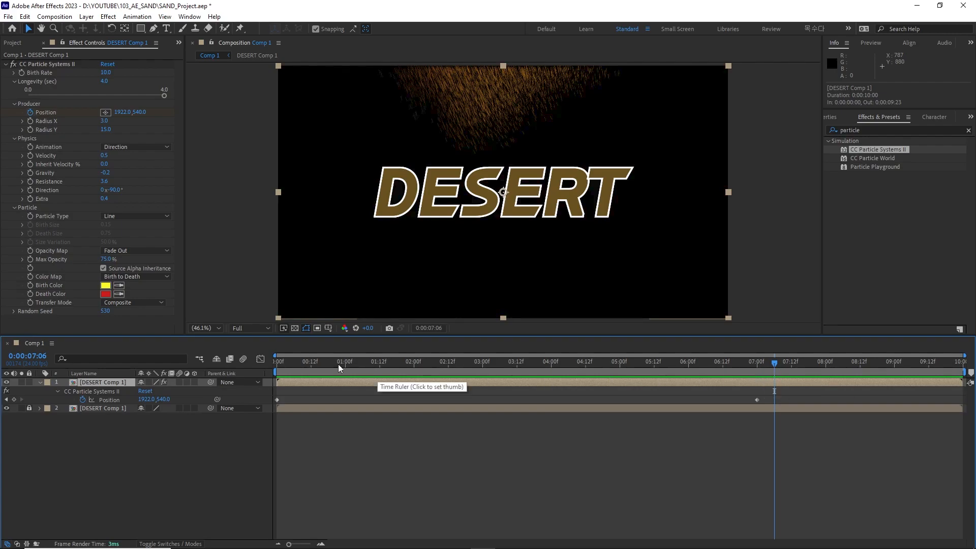
Move the current time to 0:00:01:10, then unlock and select the lower DESERT layer.
left_click_drag(282, 361, 371, 397)
left_click(28, 408)
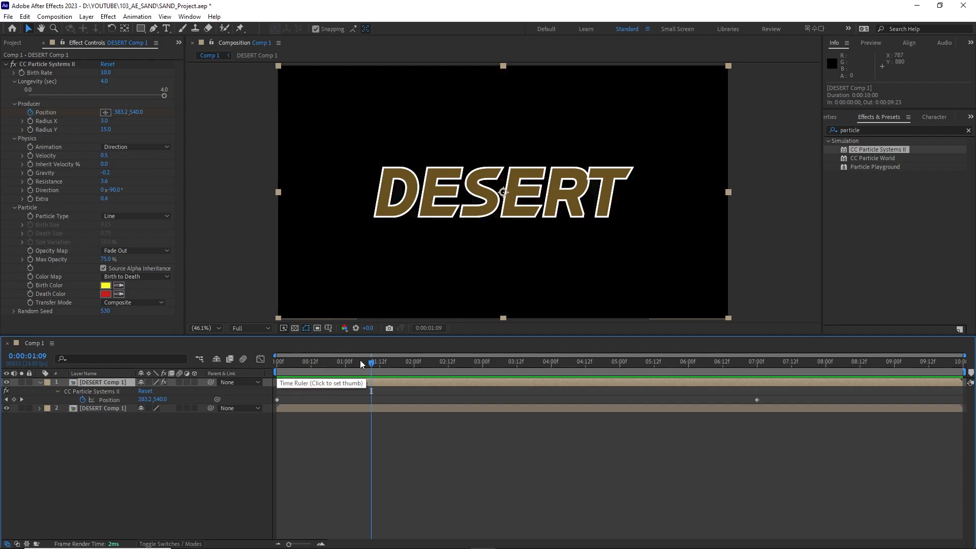
left_click(379, 371)
left_click(375, 368)
left_click(381, 409)
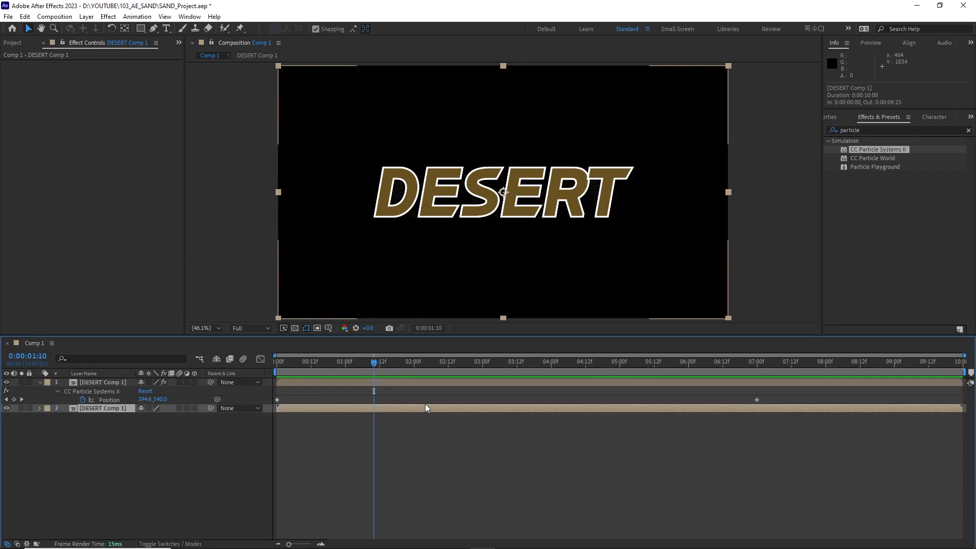
Draw a narrow rectangular mask just before the letter D on the lower DESERT layer and keyframe its Mask Path at 0:00:01:10.
left_click(142, 28)
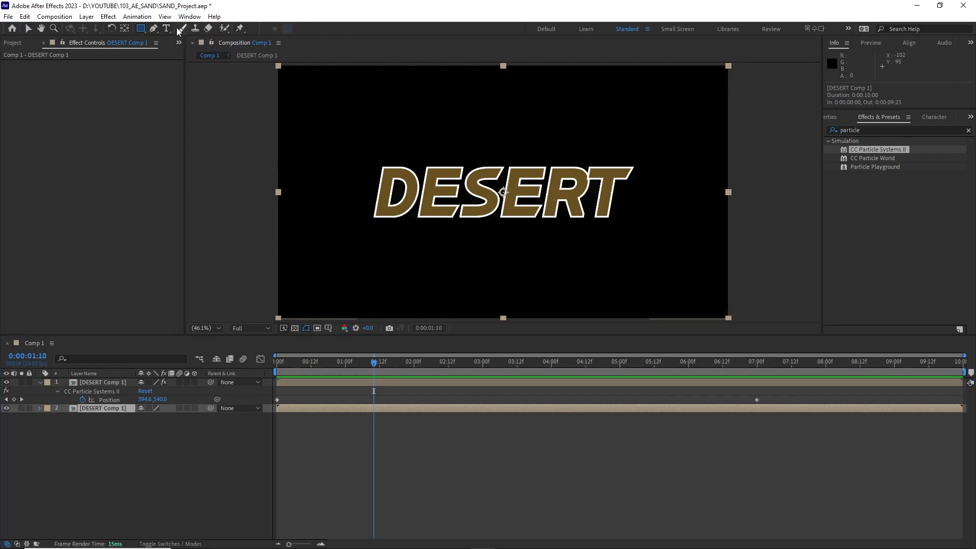
left_click_drag(293, 144, 357, 257)
left_click(57, 426)
left_click(74, 434)
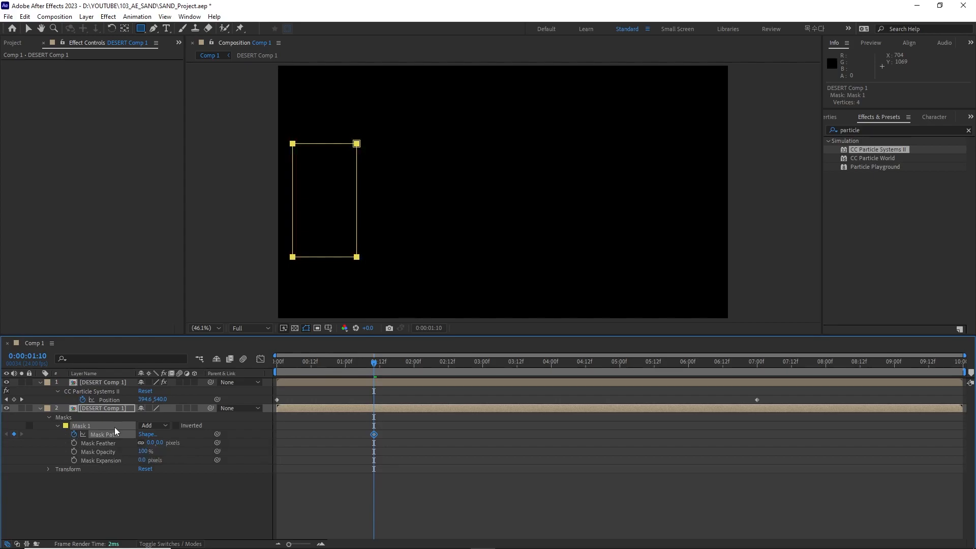
At 0:00:05:16, stretch the right edge of the lower DESERT layer's mask past the letter T to uncover the whole title.
left_click_drag(375, 371, 664, 408)
left_click(28, 28)
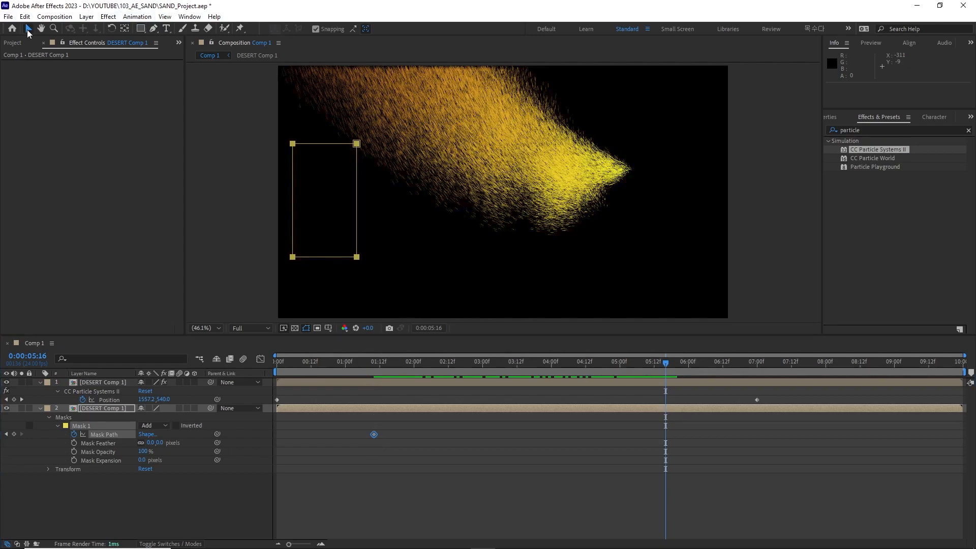
left_click(360, 152)
left_click(357, 144)
left_click(357, 257, "shift")
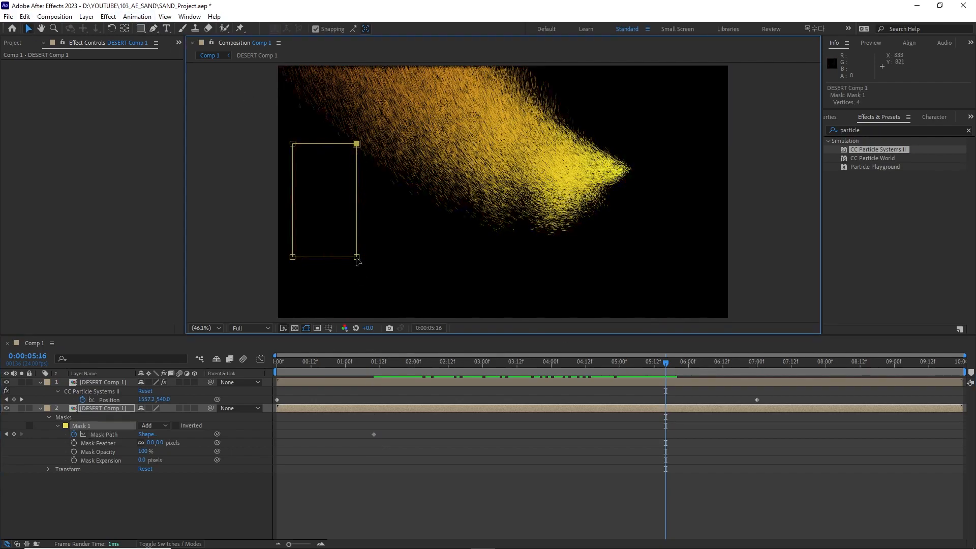
left_click_drag(359, 261, 651, 277)
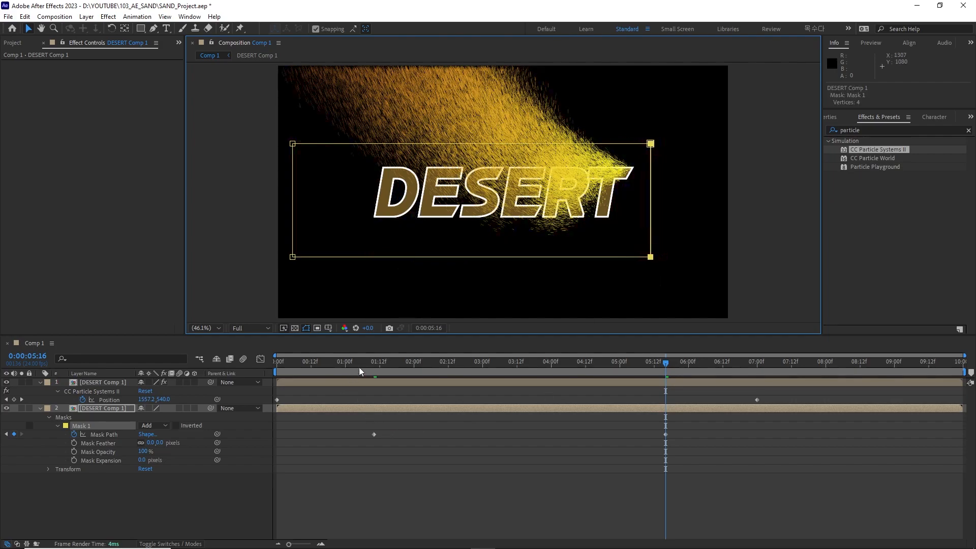
Preview the masked reveal from the start and set the Mask Feather to 63 pixels.
key("Home")
key("space")
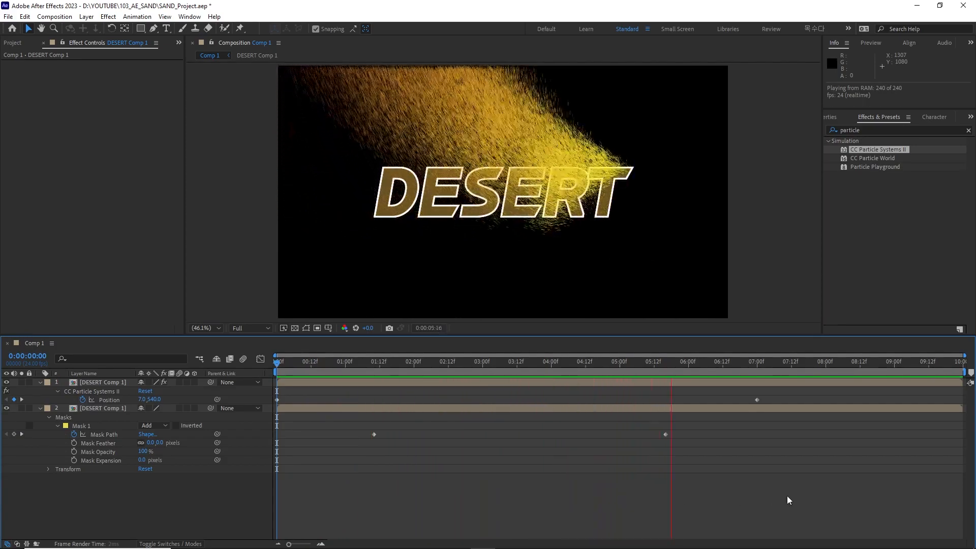
left_click_drag(690, 364, 494, 407)
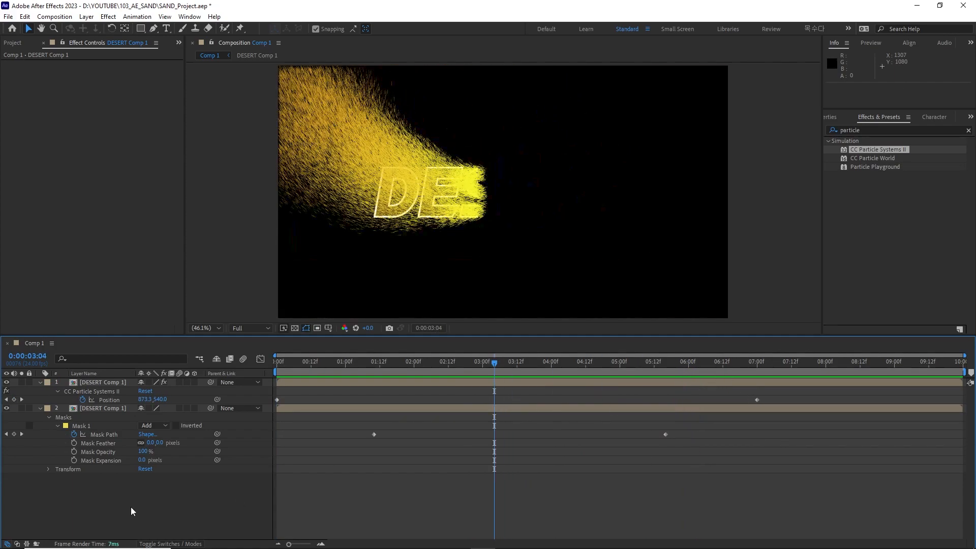
left_click_drag(149, 444, 184, 450)
Move the first Mask Path keyframe to 0:00:01:15.
left_click_drag(491, 362, 387, 403)
key("ctrl+z")
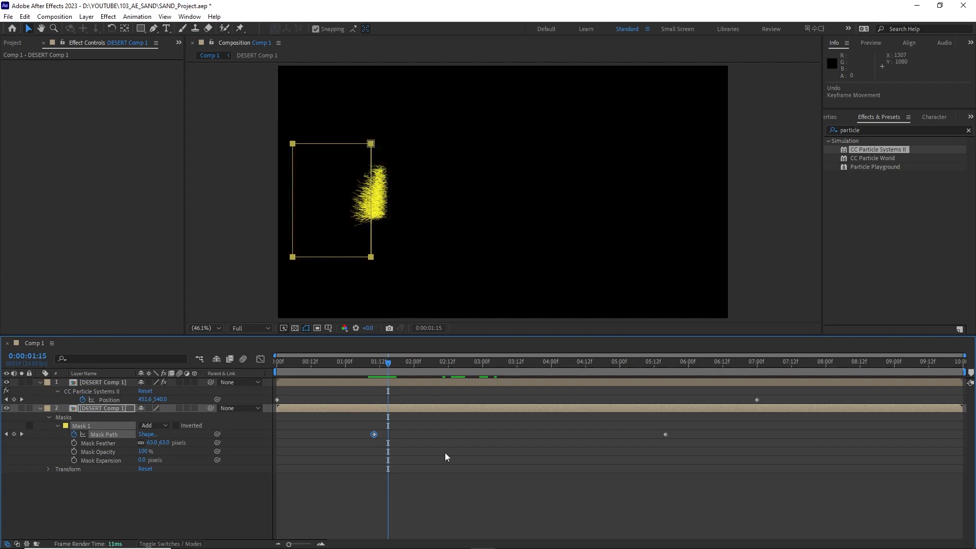
left_click_drag(374, 435, 388, 434)
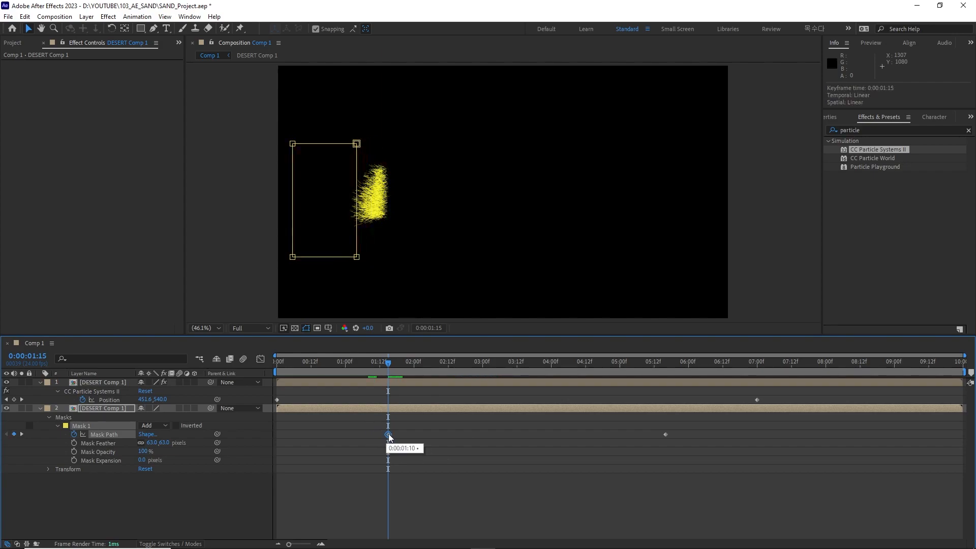
Extend the mask's right edge to the start of the letter D at 0:00:01:15 and preview the reveal.
left_click(356, 143)
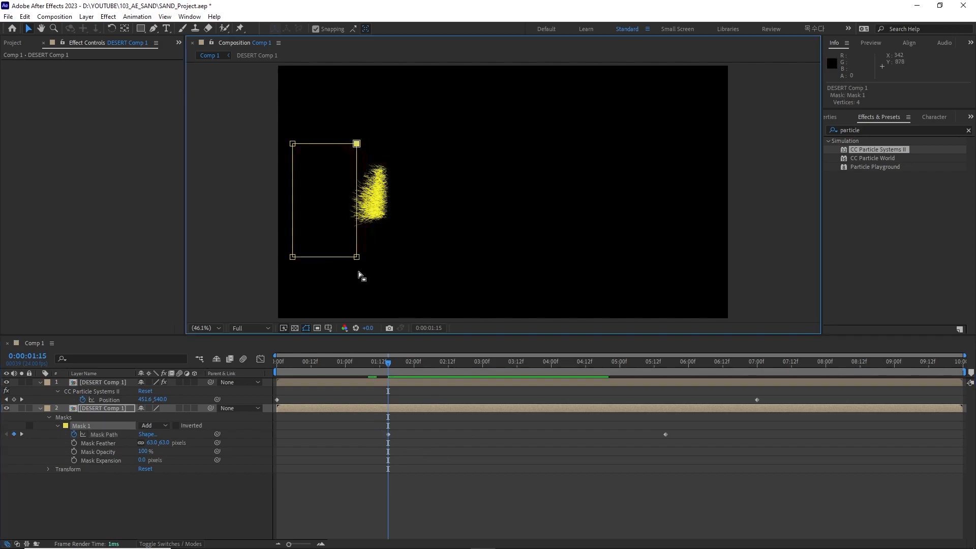
left_click_drag(358, 258, 381, 268)
left_click(758, 496)
key("space")
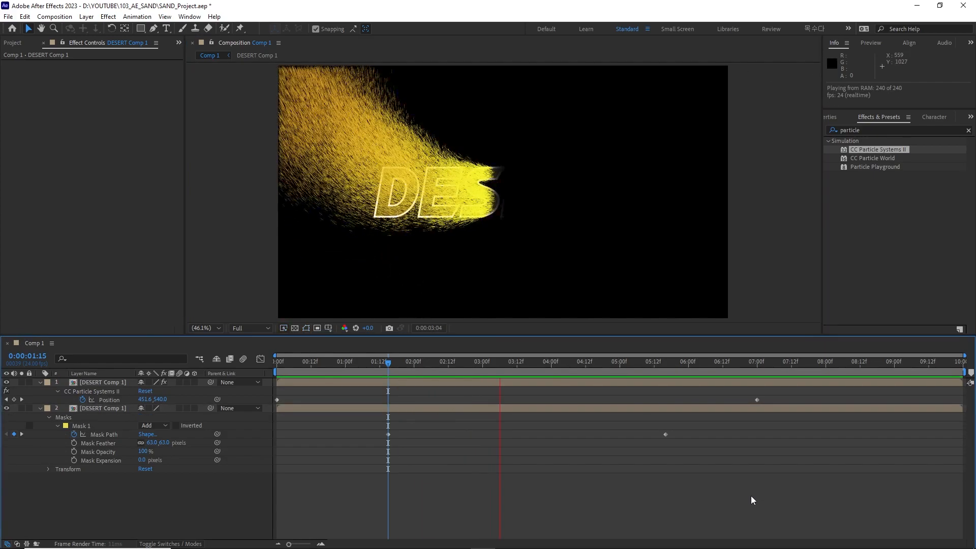
Move the last Mask Path keyframe to 0:00:05:21 and scrub back through the reveal to check it.
left_click_drag(666, 434, 678, 436)
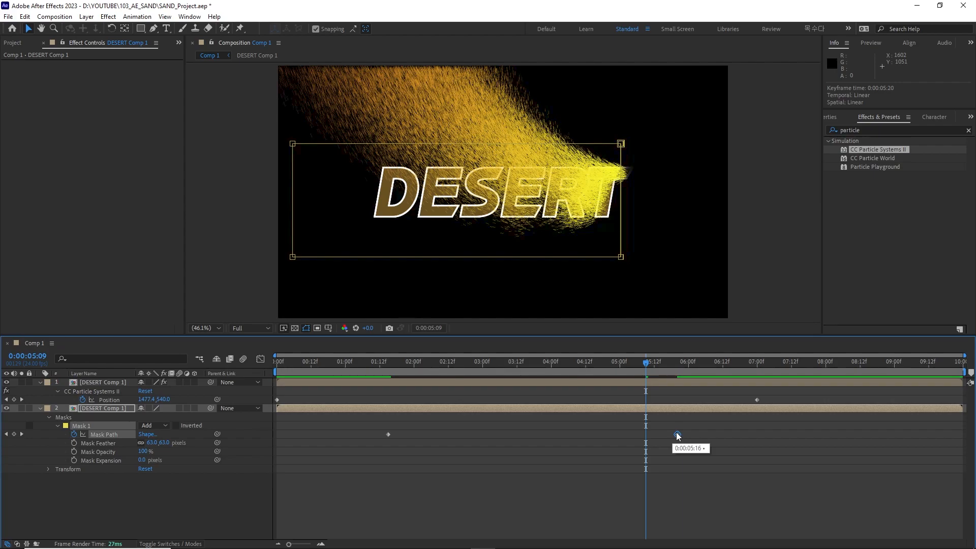
left_click_drag(678, 436, 681, 433)
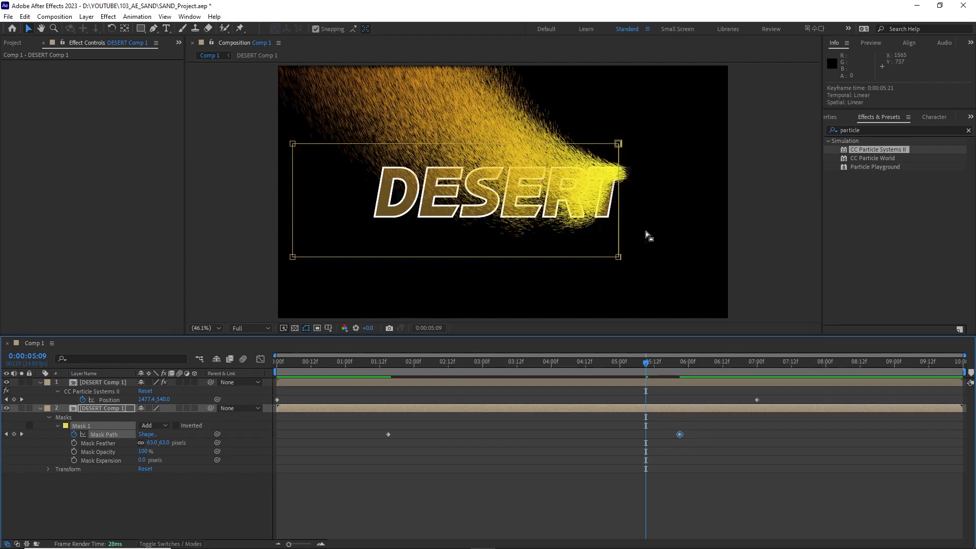
left_click_drag(633, 365, 374, 382)
left_click(396, 197)
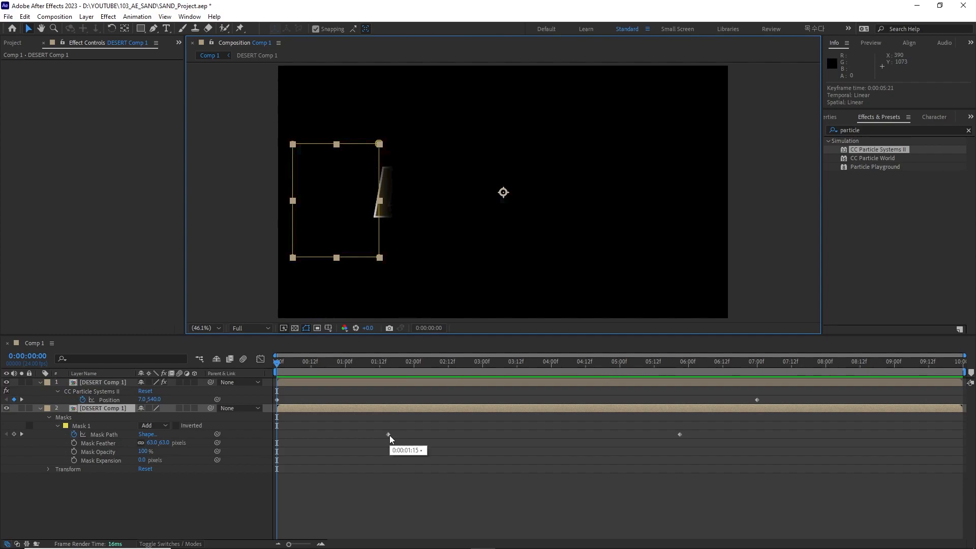
With the particle layer temporarily hidden, place the mask's right edge just before the letter D at the 0:00:01:15 Mask Path keyframe.
left_click(22, 434)
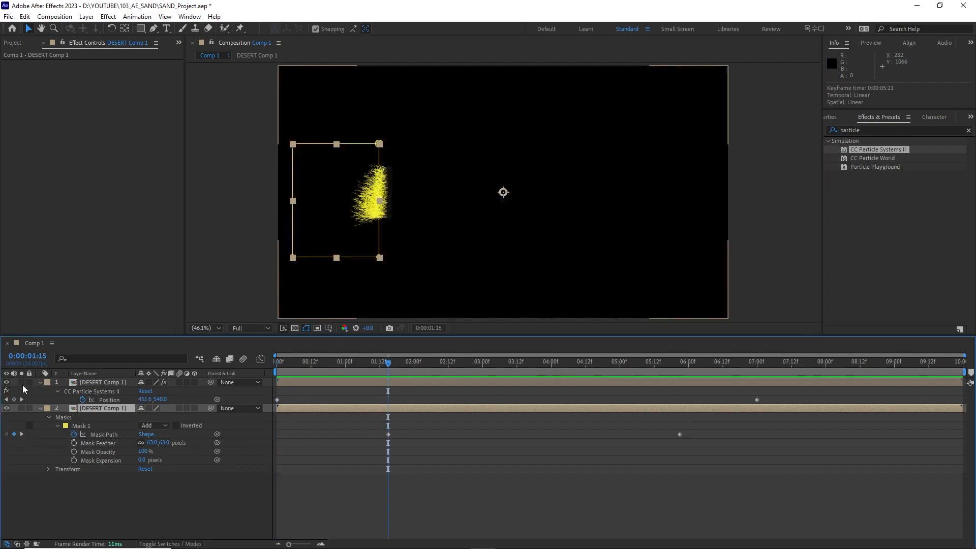
left_click(7, 381)
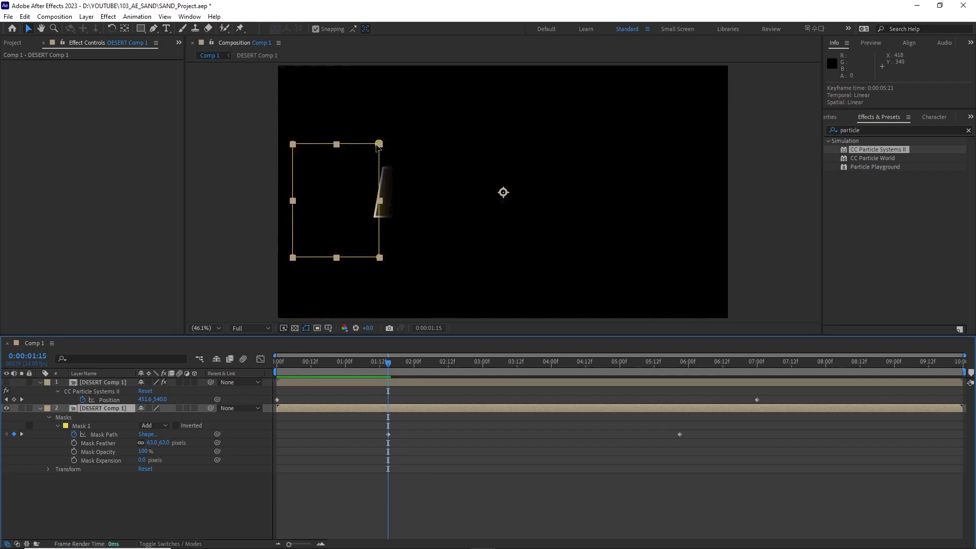
left_click(379, 144)
left_click(379, 257, "shift")
left_click_drag(379, 257, 363, 258)
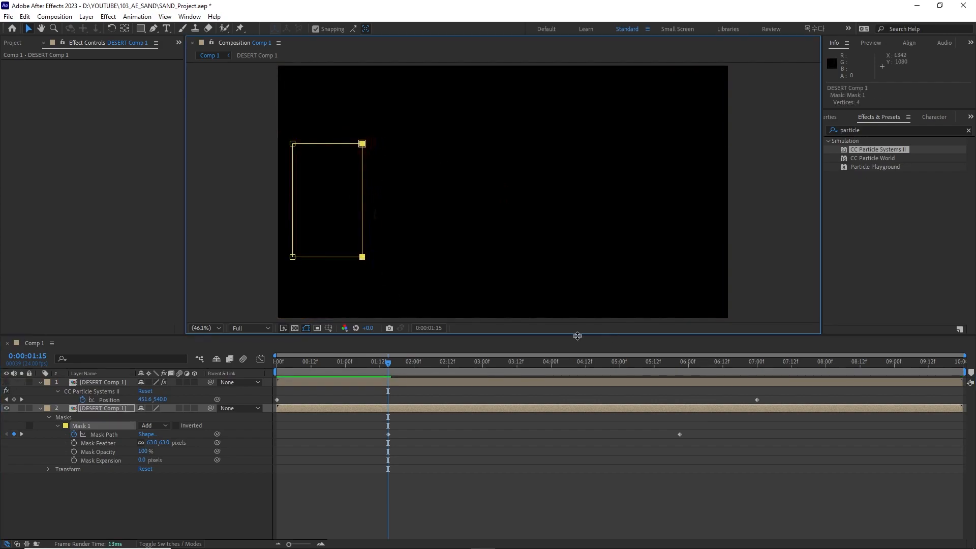
left_click(356, 498)
left_click(6, 383)
Move the last Mask Path keyframe slightly earlier and scrub through the timeline to check the reveal.
left_click_drag(385, 365, 665, 475)
mouse_move(680, 434)
left_mouse_down()
mouse_move(665, 435)
mouse_move(674, 435)
left_mouse_up()
left_click(652, 362)
left_click_drag(658, 364, 188, 419)
left_click(226, 206)
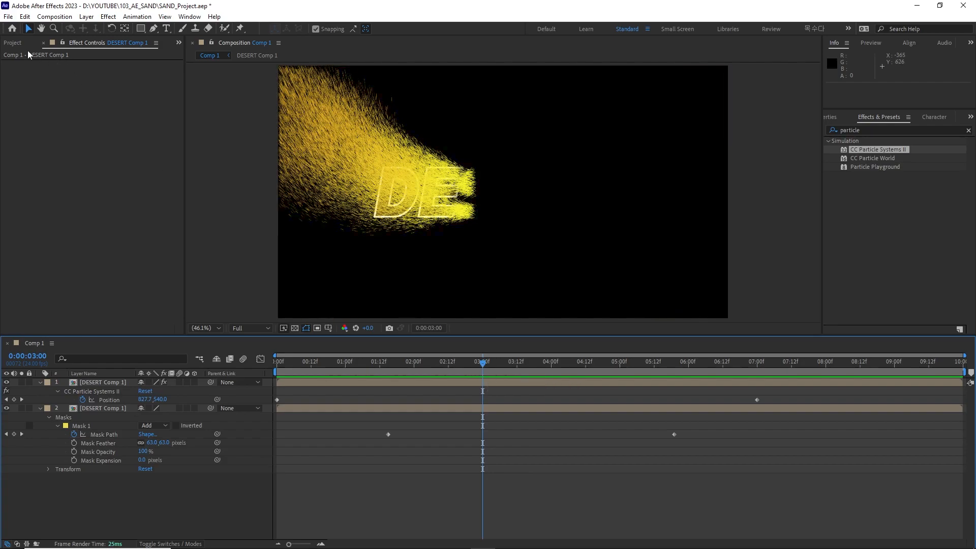
Place the Desert-sand-blowing-at-sunset-1611785.mov footage beneath both title layers and scale it to 50%.
left_click(13, 43)
left_click_drag(14, 135, 117, 508)
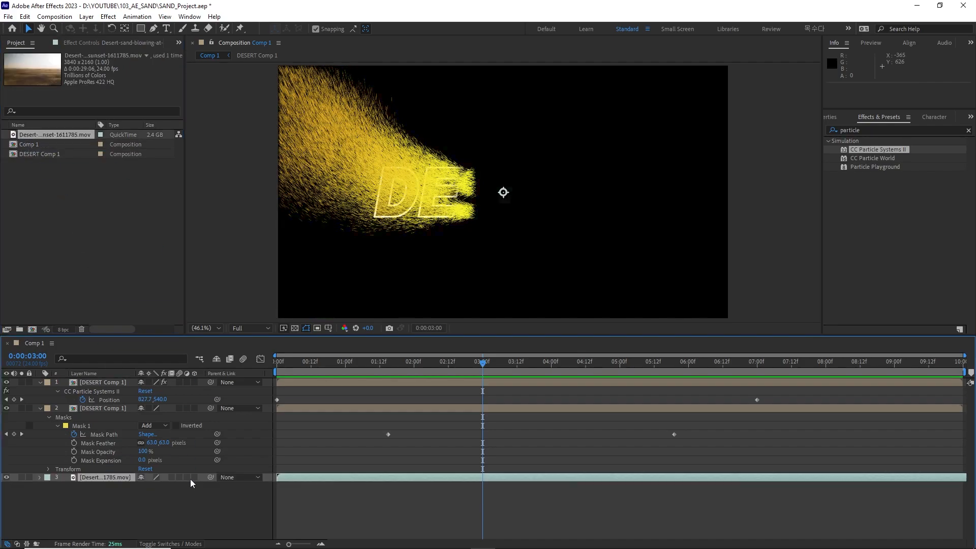
key("space")
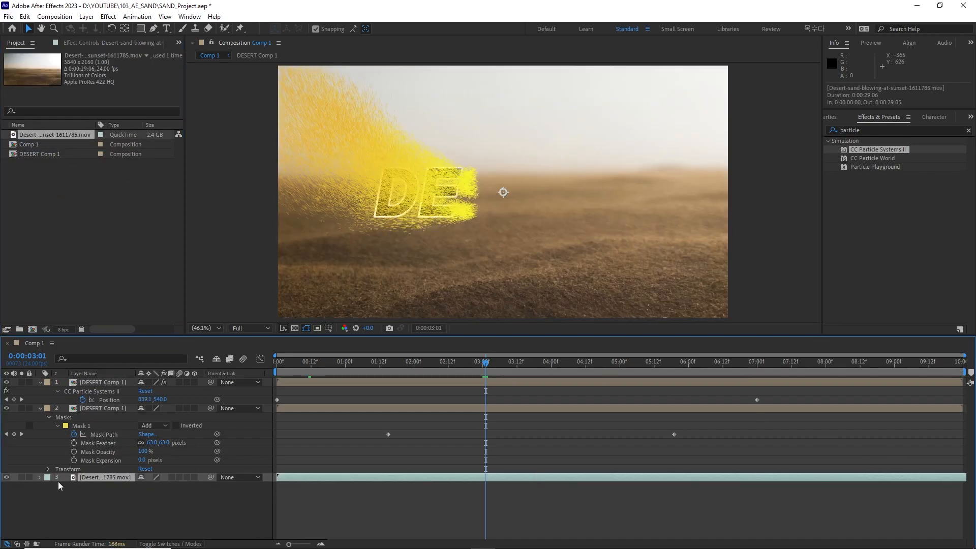
key("s")
key("Return")
Preview the title reveal over the desert footage from the start of the composition.
key("space")
left_click(277, 363)
key("space")
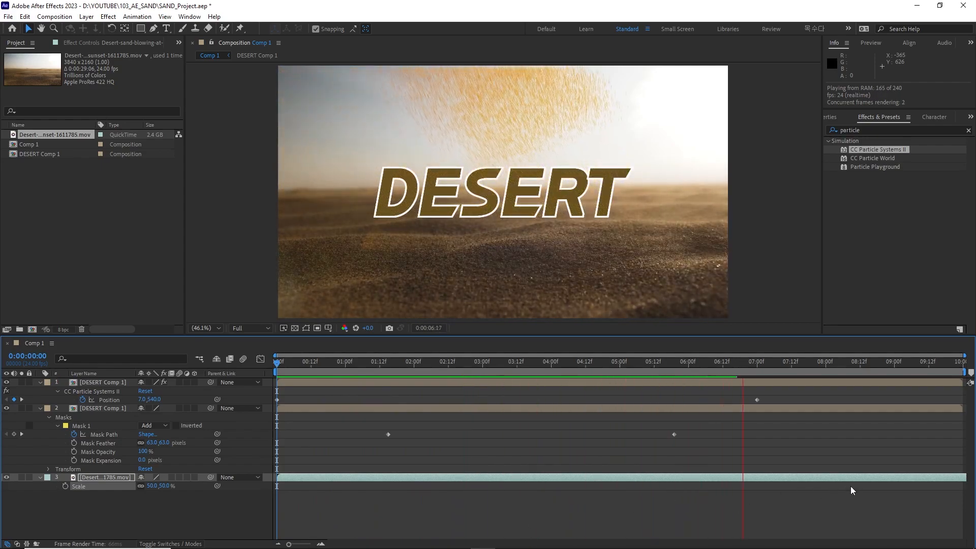
key("space")
At 0:00:03:00, set the Birth Rate of the particle layer's CC Particle Systems II effect to 5.
left_click(435, 373)
left_click_drag(435, 375, 484, 422)
left_click(91, 391)
left_click(121, 44)
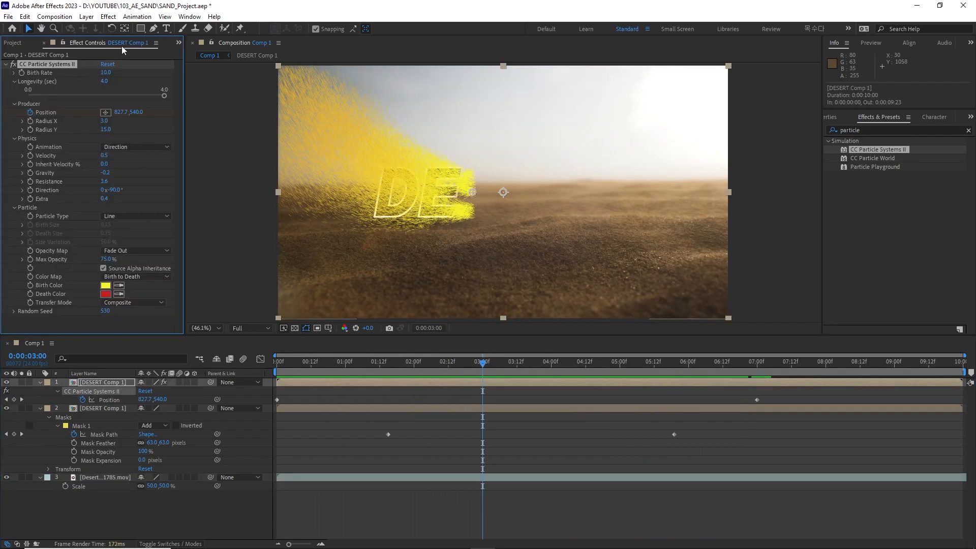
left_click(106, 72)
type("5")
key("Return")
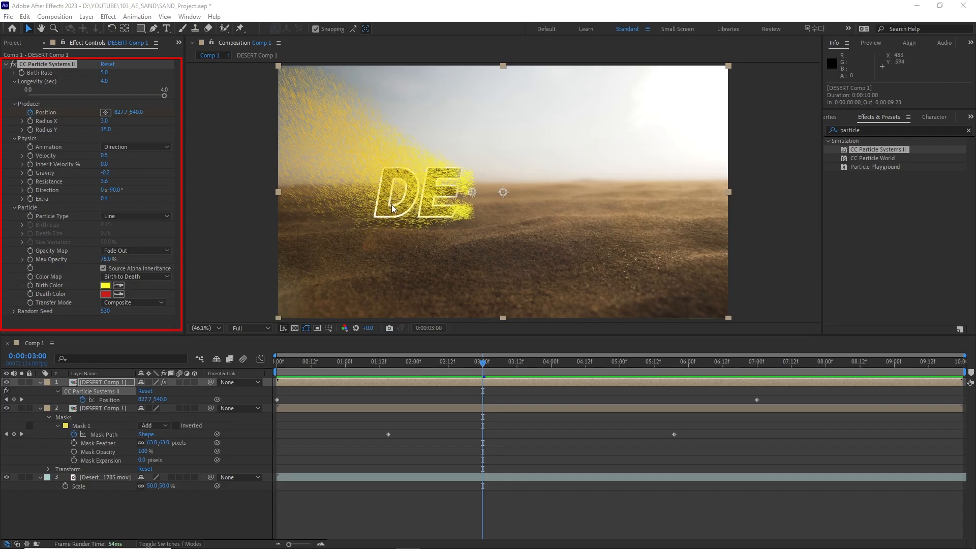
Set the particle effect's Longevity to 2 seconds and the Producer's Radius X to 4.
left_click(104, 82)
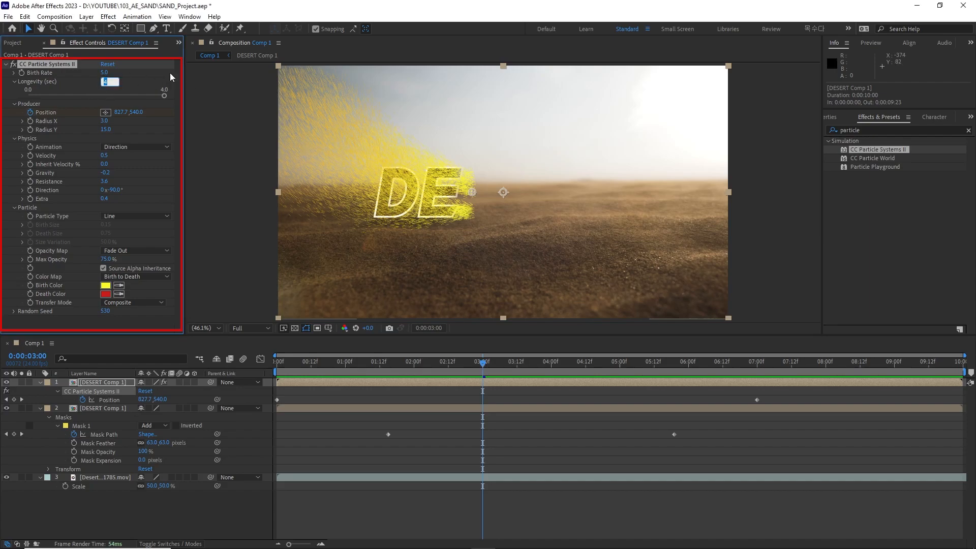
type("2")
key("Return")
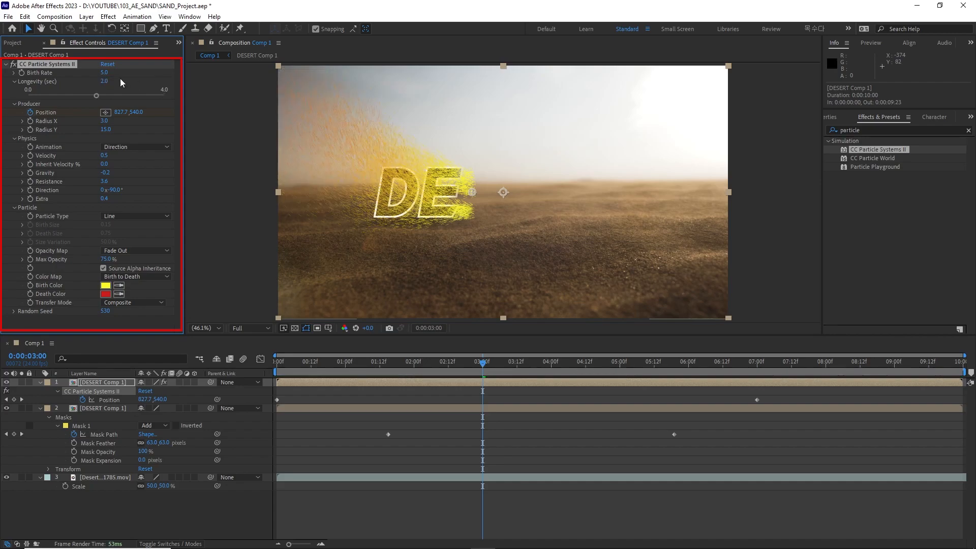
left_click(104, 121)
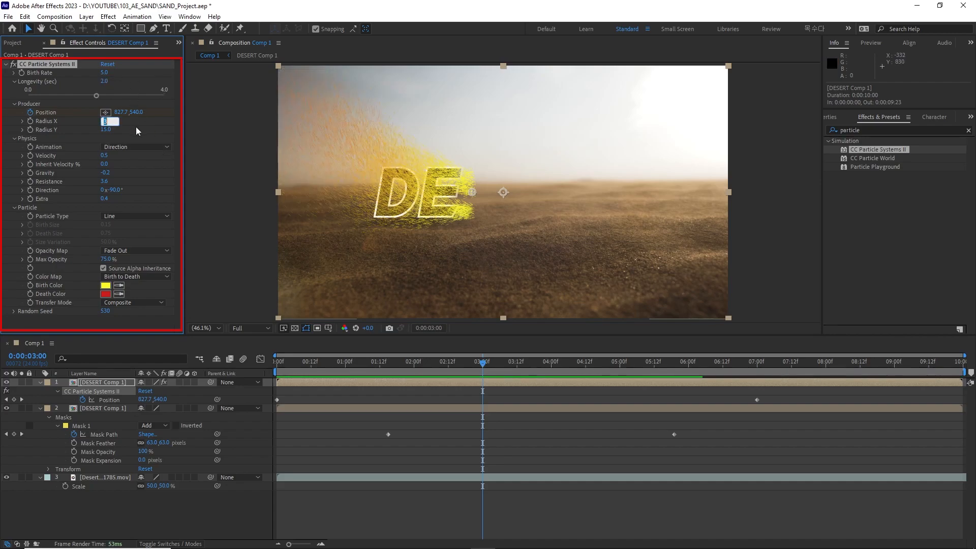
type("4")
key("Return")
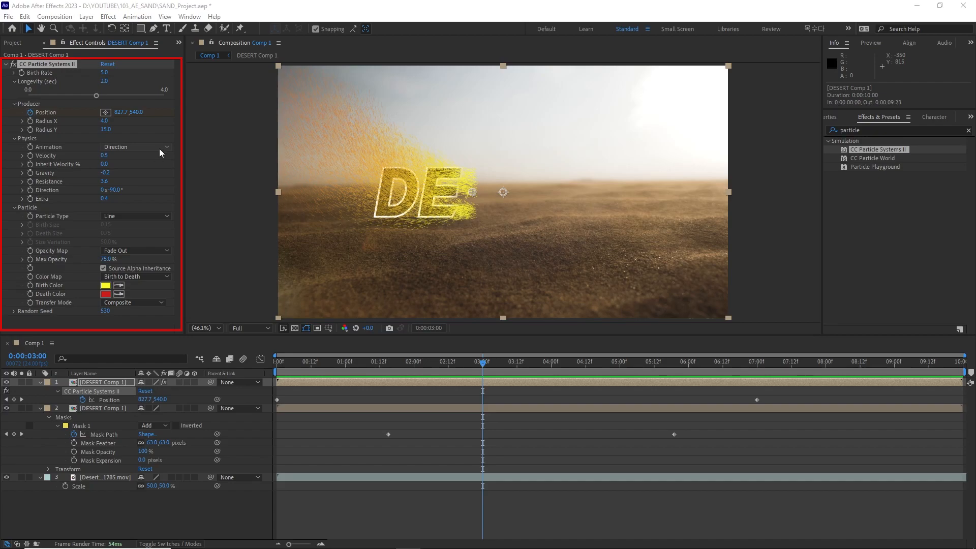
Solo the particle layer and preview its motion on its own.
left_click(22, 383)
key("space")
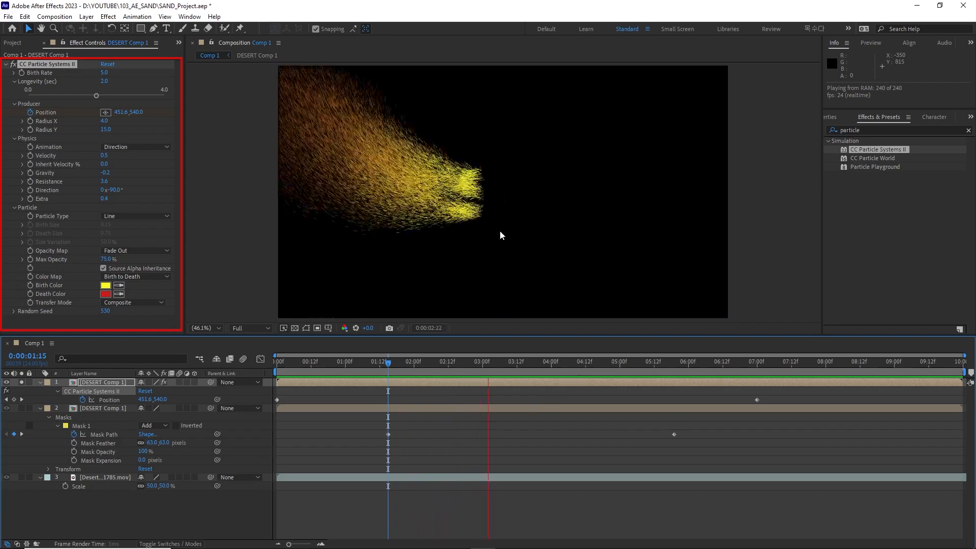
key("space")
Try the Explosive animation type on the particles, preview it, and switch the type back to Direction.
left_click(137, 147)
left_click(133, 158)
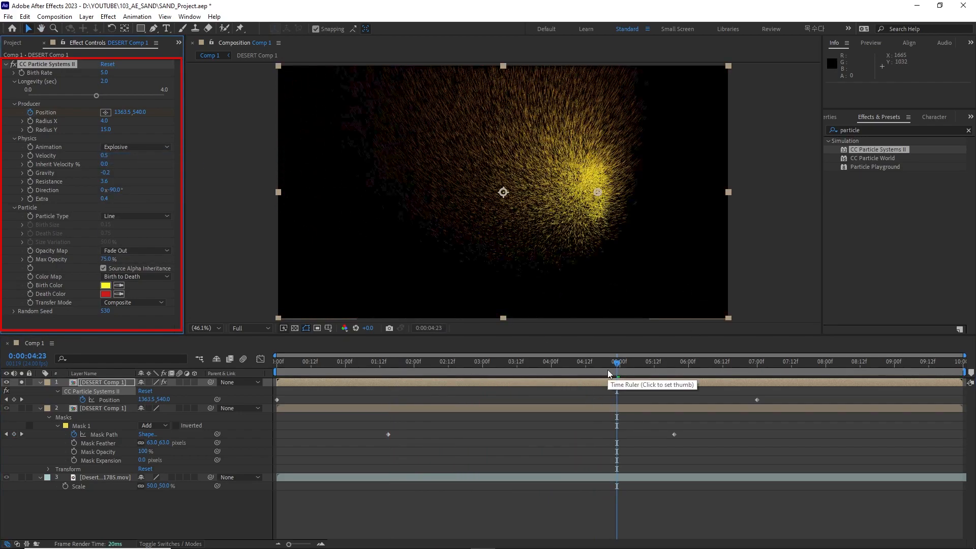
left_click_drag(615, 370, 413, 381)
key("space")
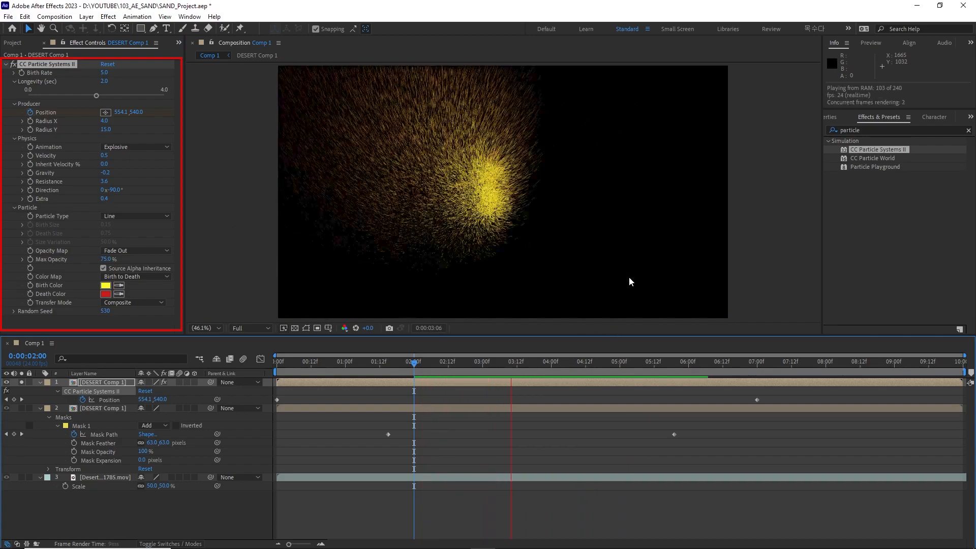
key("space")
left_click(133, 147)
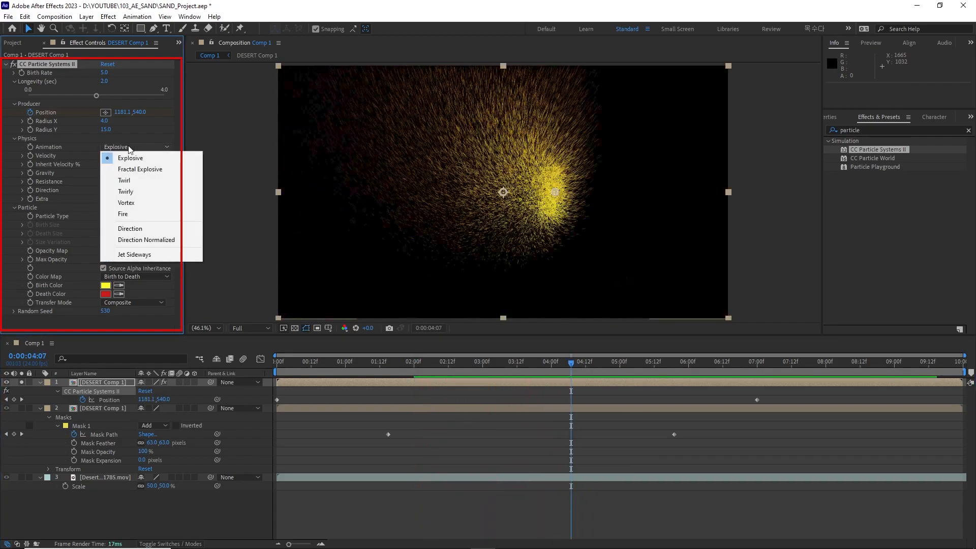
left_click(148, 229)
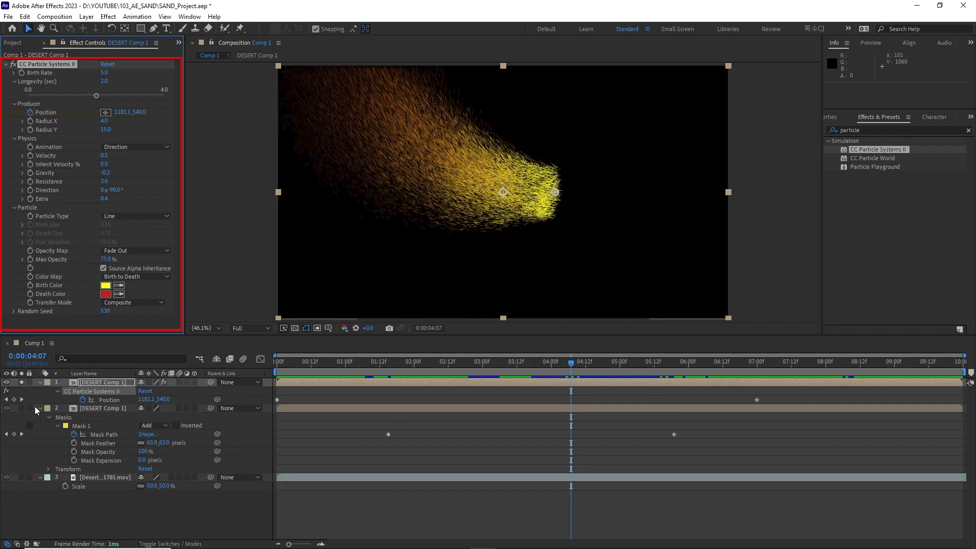
Unsolo the particle layer, preview the full composite, and set the particle Velocity to 0.8, checking the spray at 0:00:03:00.
left_click(21, 382)
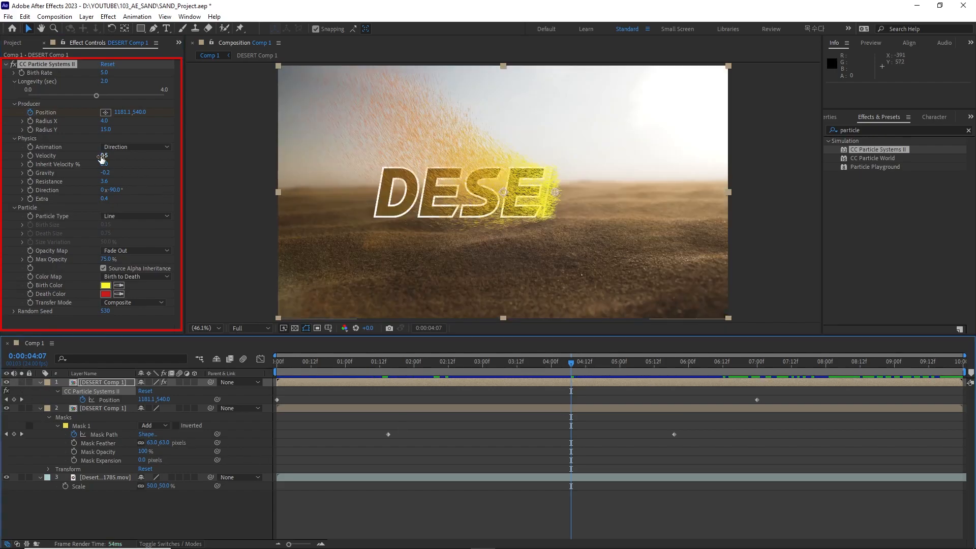
key("space")
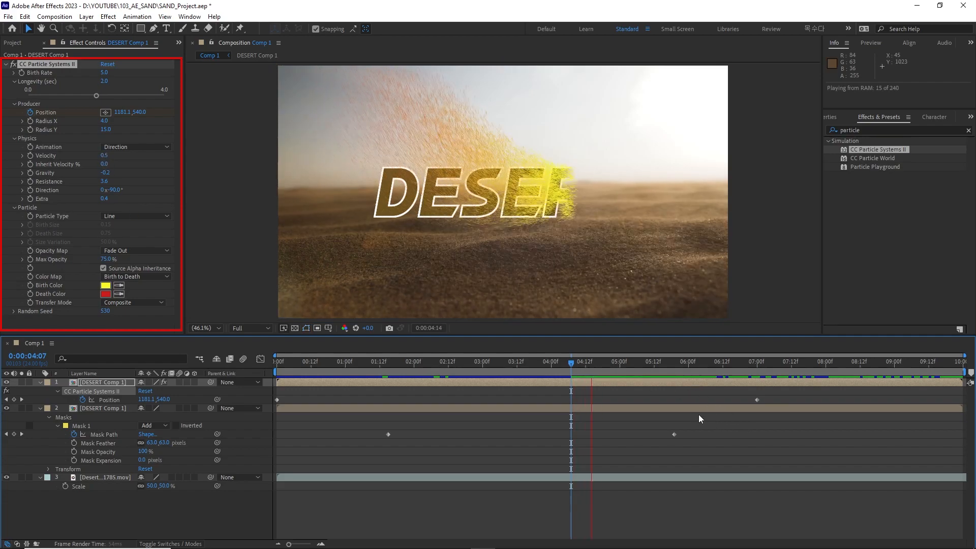
left_click(104, 155)
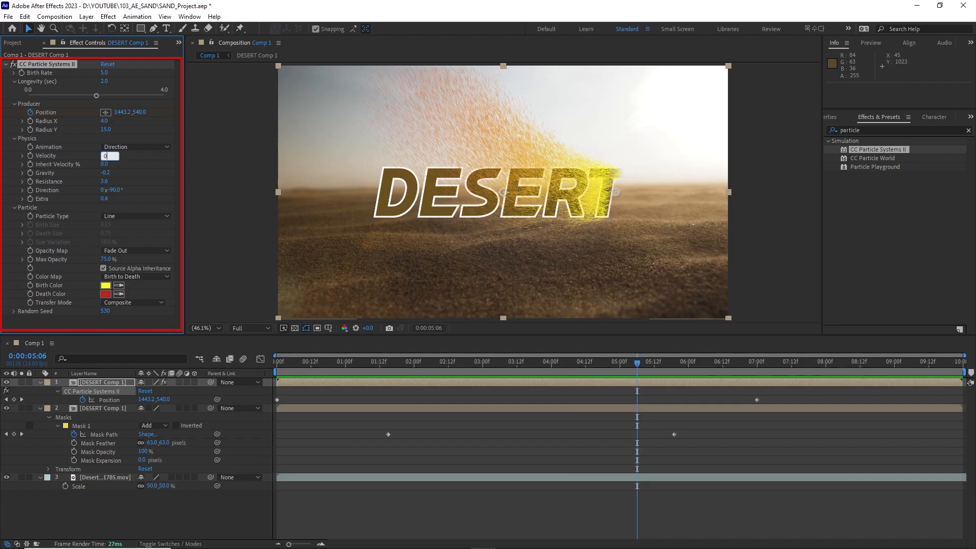
key("Return")
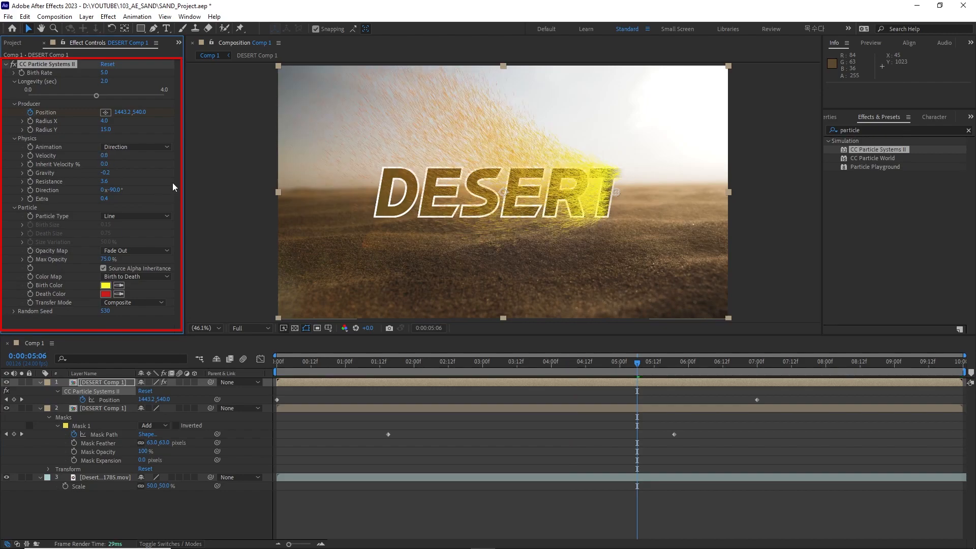
left_click(483, 366)
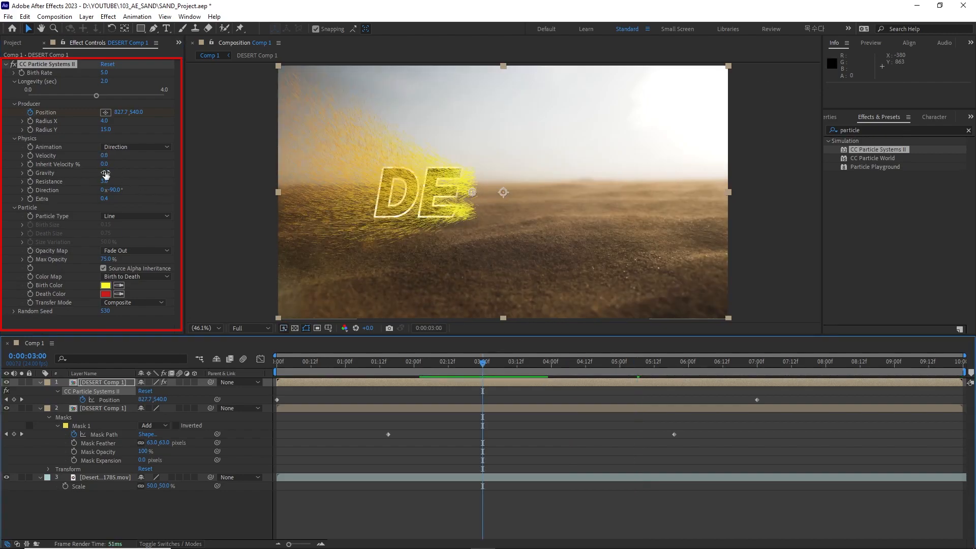
Set the particle effect's Gravity to -0.1 and its Extra value to 0.1.
left_click(105, 173)
type("-0.1")
key("Return")
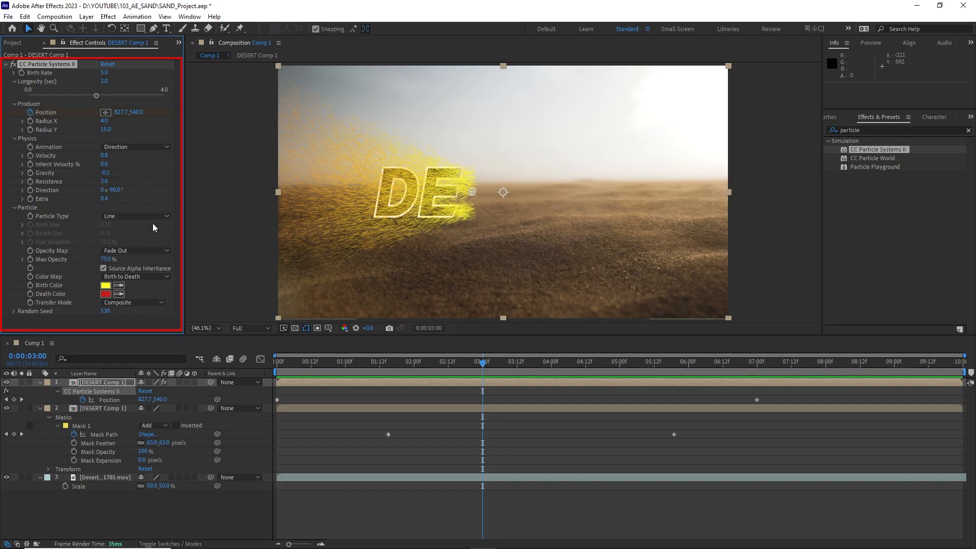
left_click(104, 199)
type("0.")
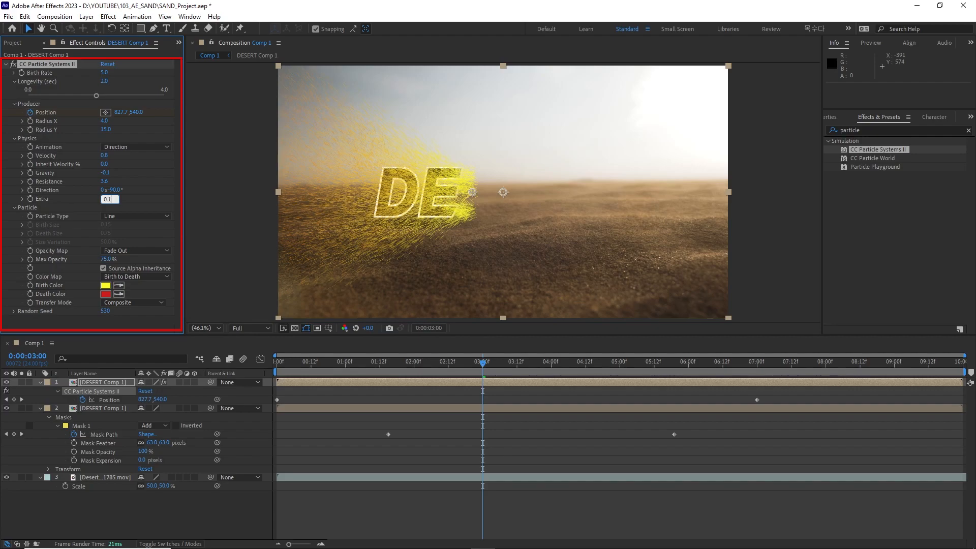
type("1")
key("Return")
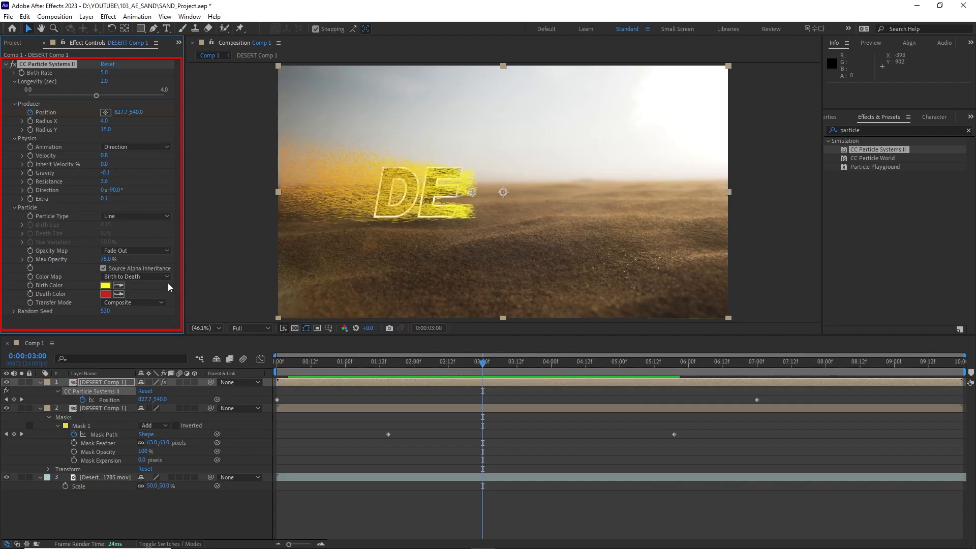
Sample the particles' Birth Color from the lighter sand near the horizon and the Death Color from the darker foreground sand.
left_click(118, 285)
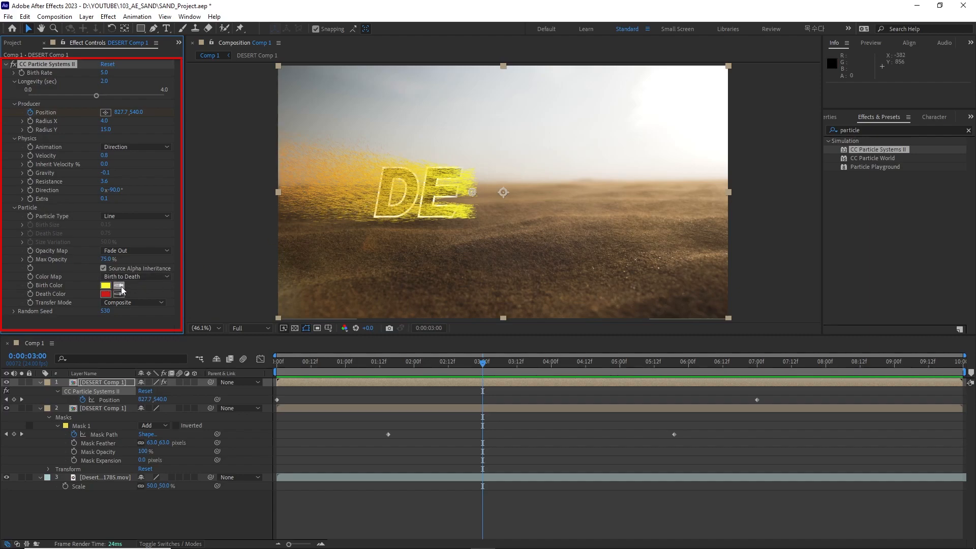
left_click(546, 198)
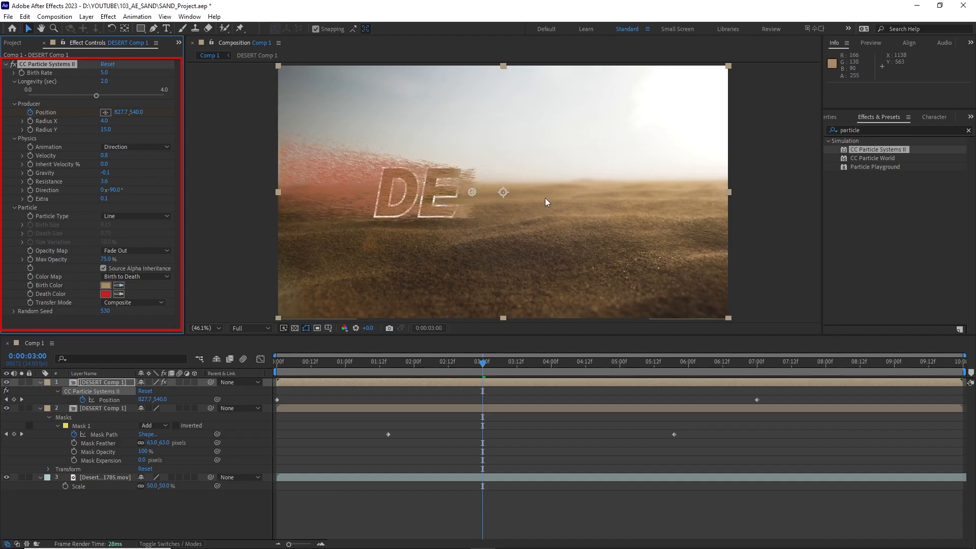
left_click(118, 293)
left_click(498, 249)
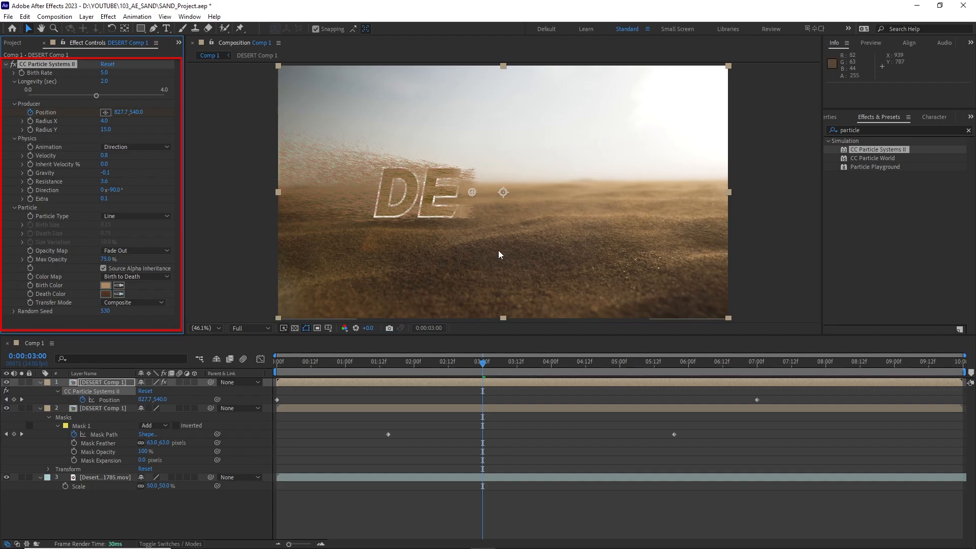